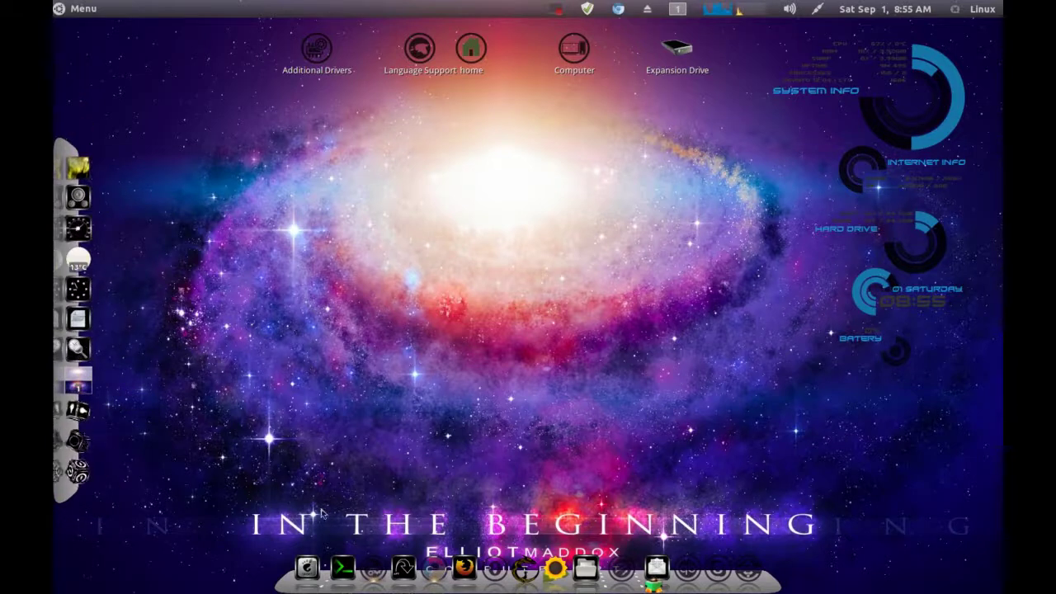
Look over the application menu and the user account options on the top panel.
left_click(66, 16)
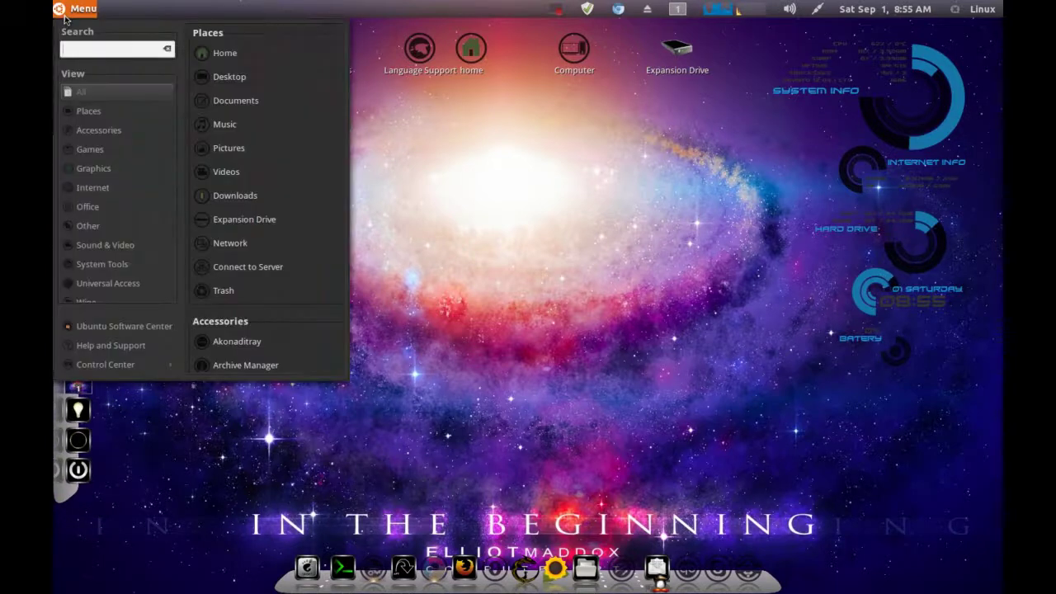
left_click(66, 16)
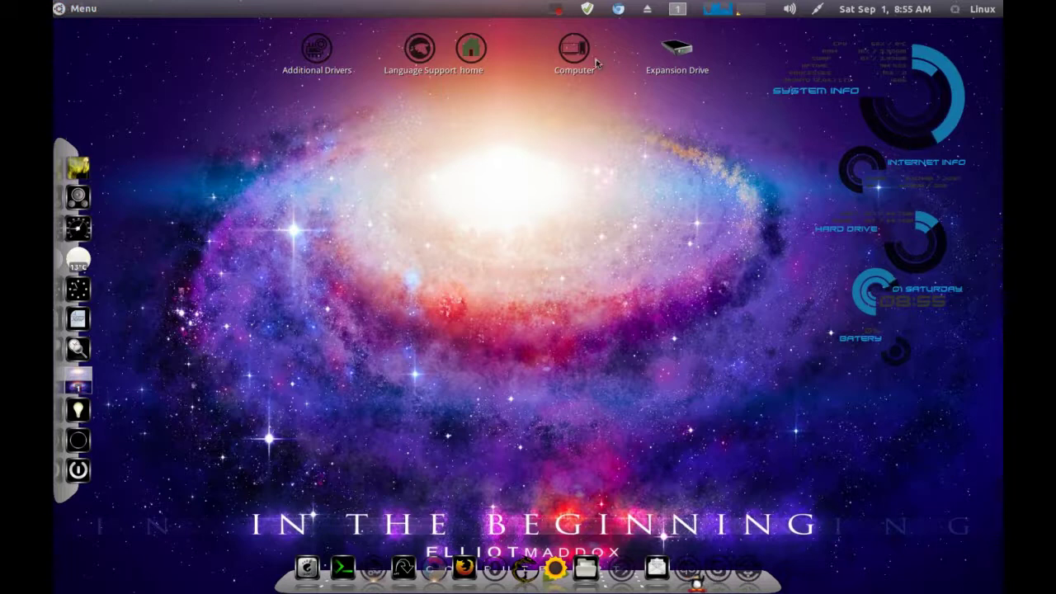
left_click(987, 17)
left_click(987, 17)
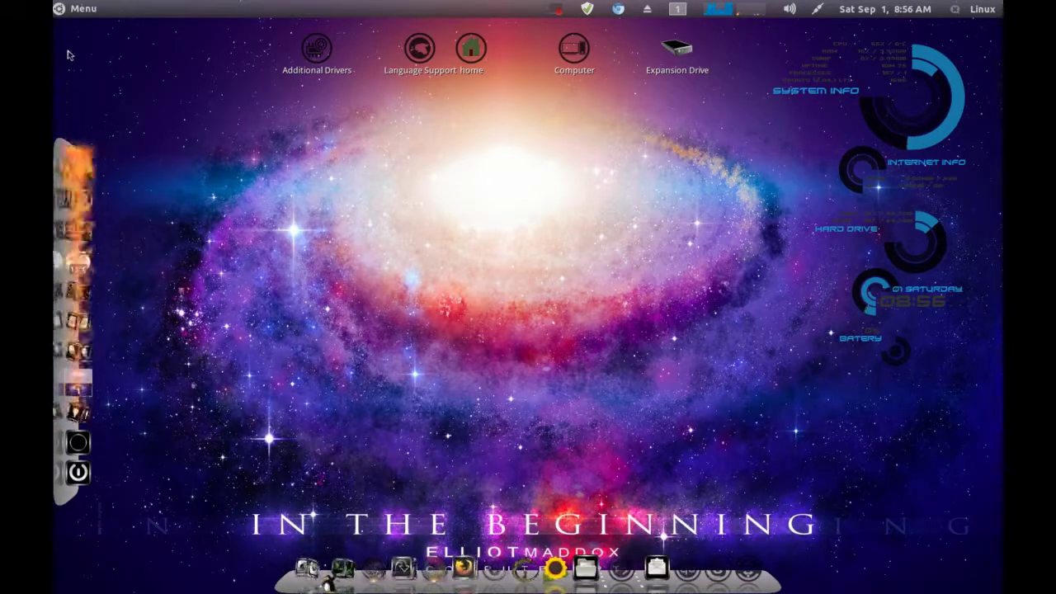
left_click(76, 9)
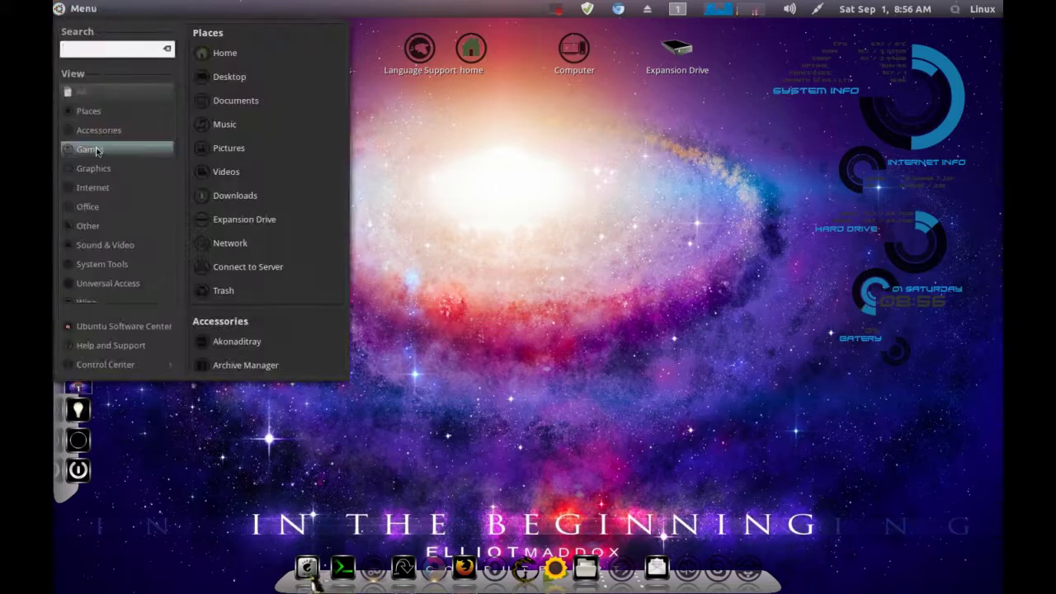
scroll(90, 174, "down", 1)
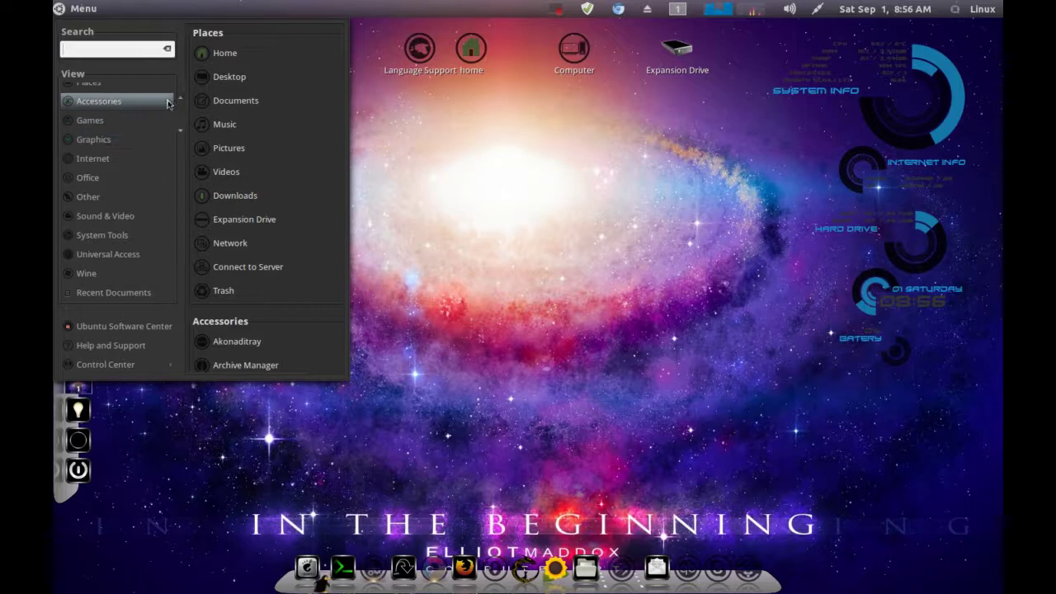
scroll(136, 124, "up", 1)
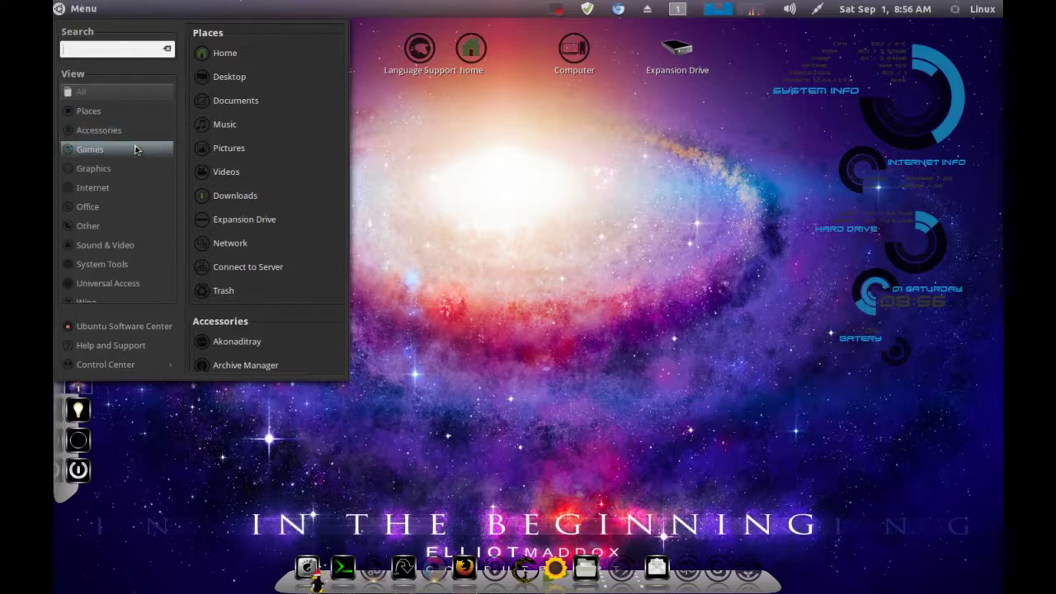
left_click(512, 134)
Browse the categories of the categorised applications list, then close it.
left_click(307, 566)
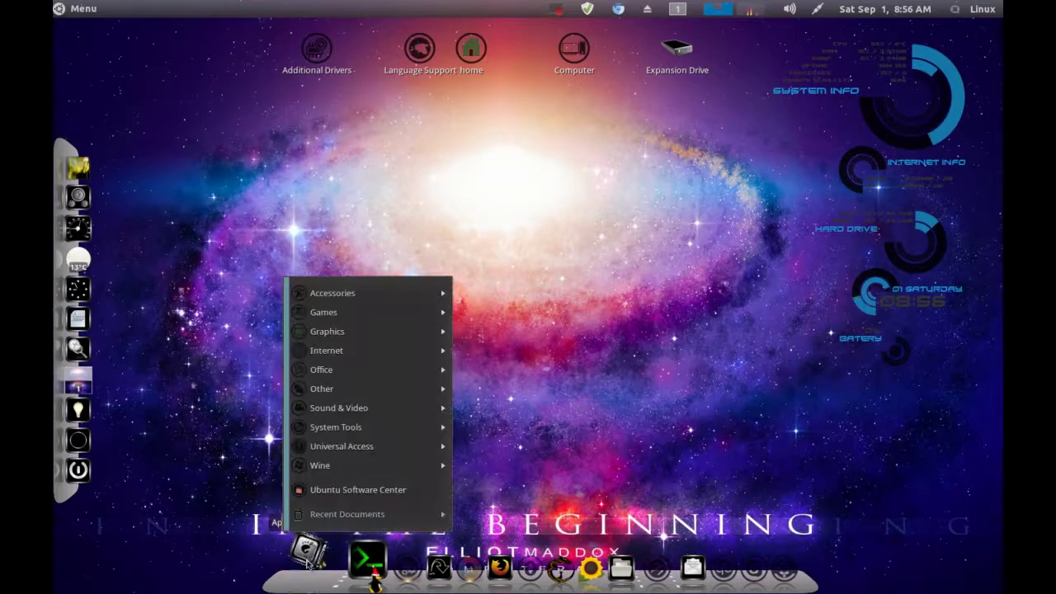
mouse_move(324, 297)
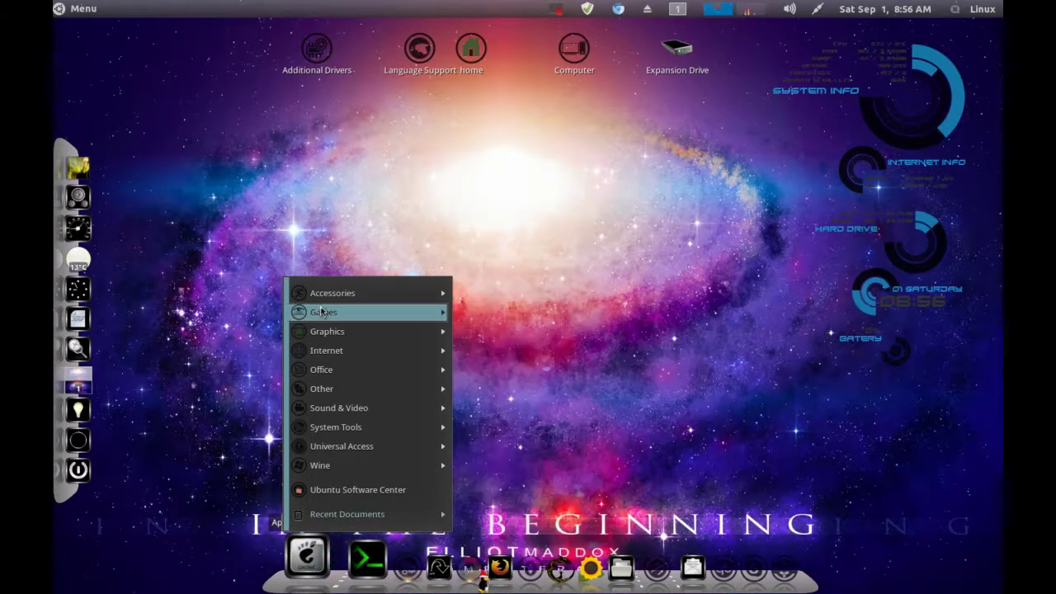
mouse_move(318, 332)
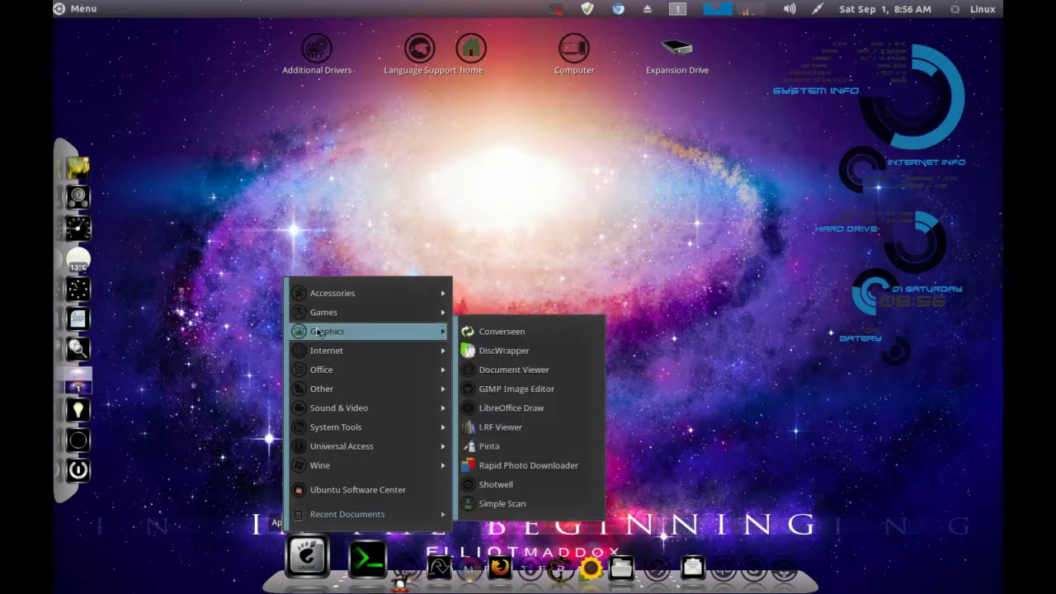
mouse_move(322, 350)
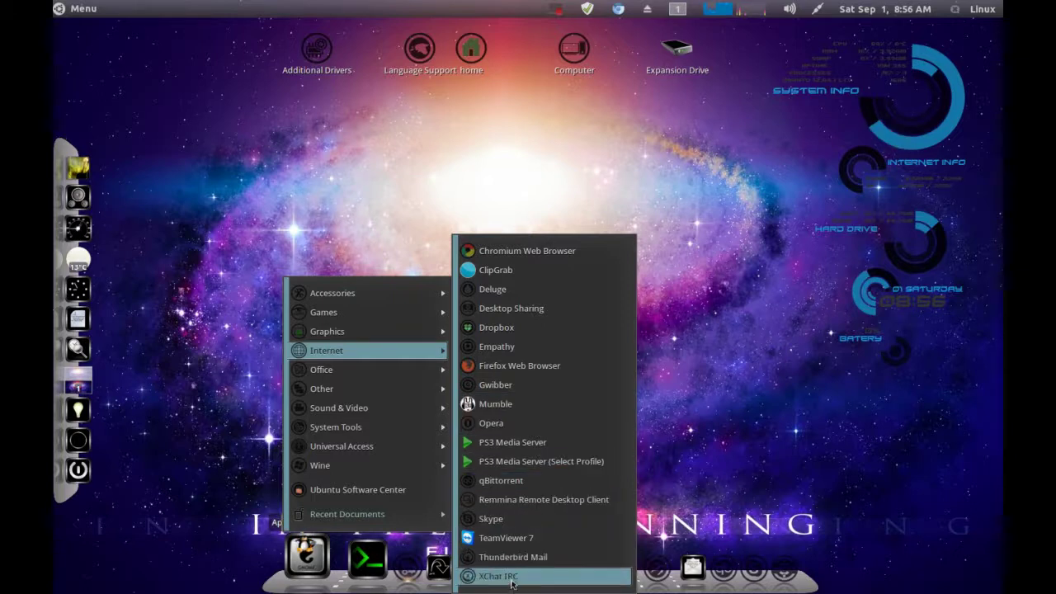
mouse_move(389, 372)
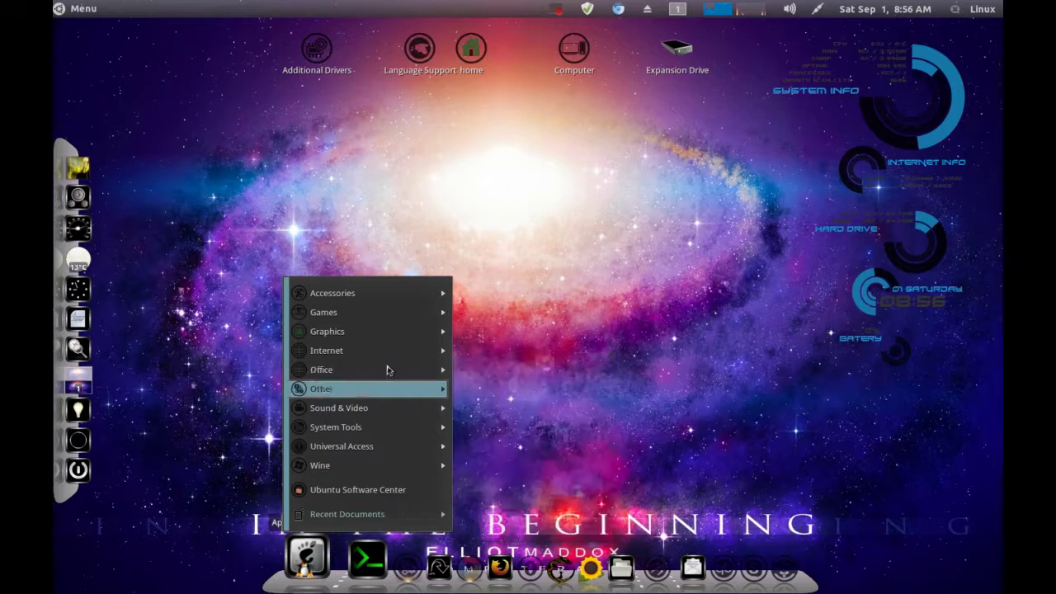
mouse_move(336, 394)
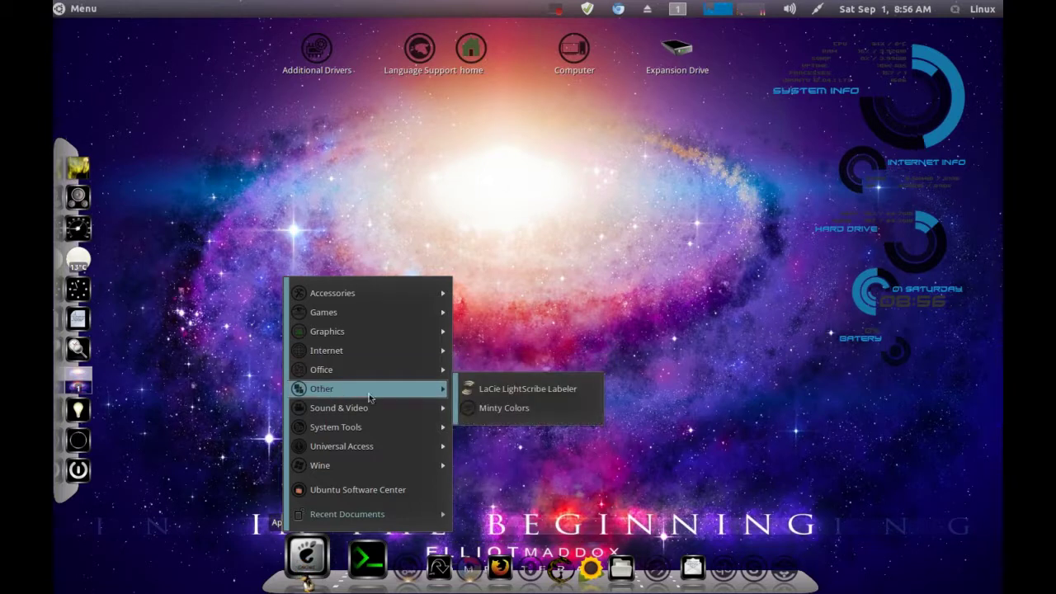
mouse_move(367, 411)
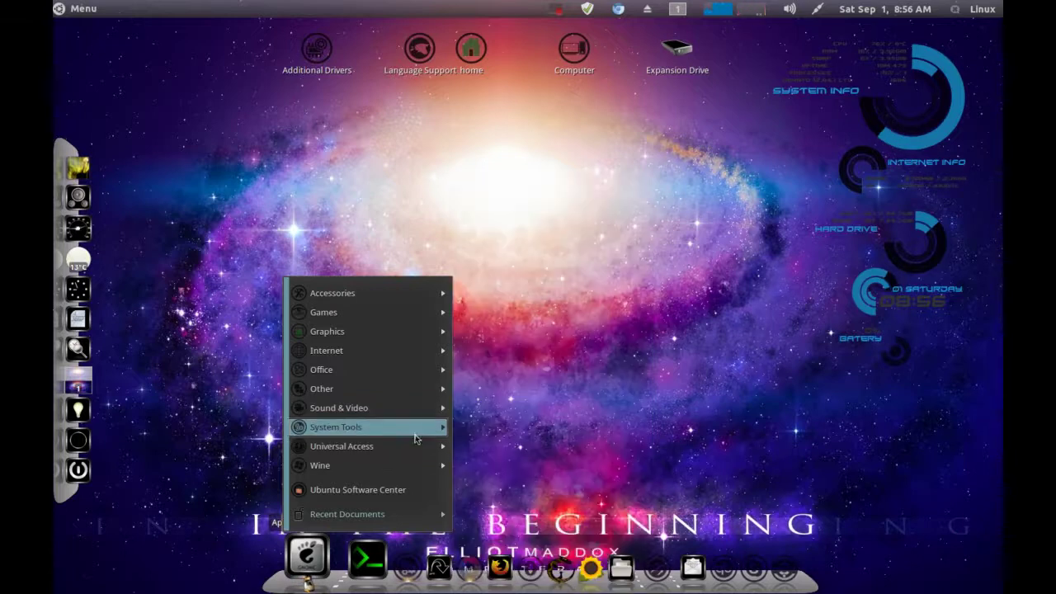
mouse_move(403, 434)
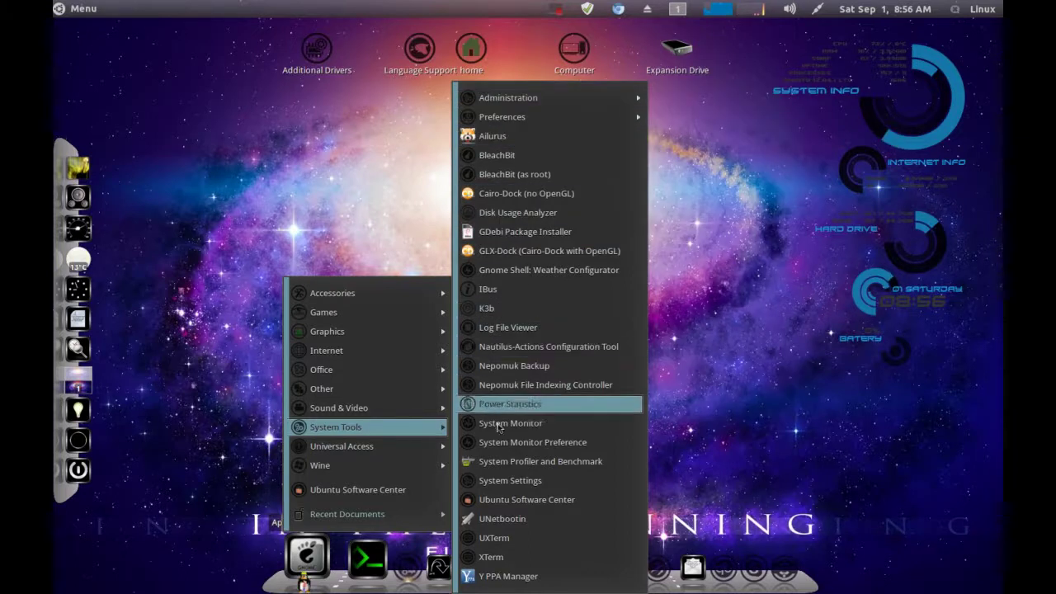
mouse_move(397, 453)
mouse_move(353, 471)
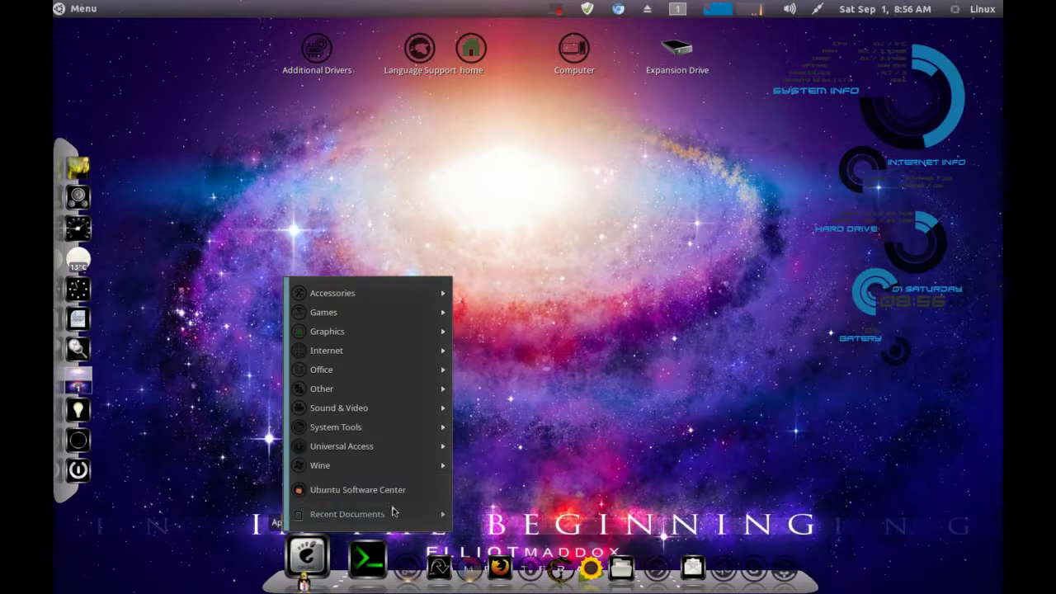
left_click(643, 322)
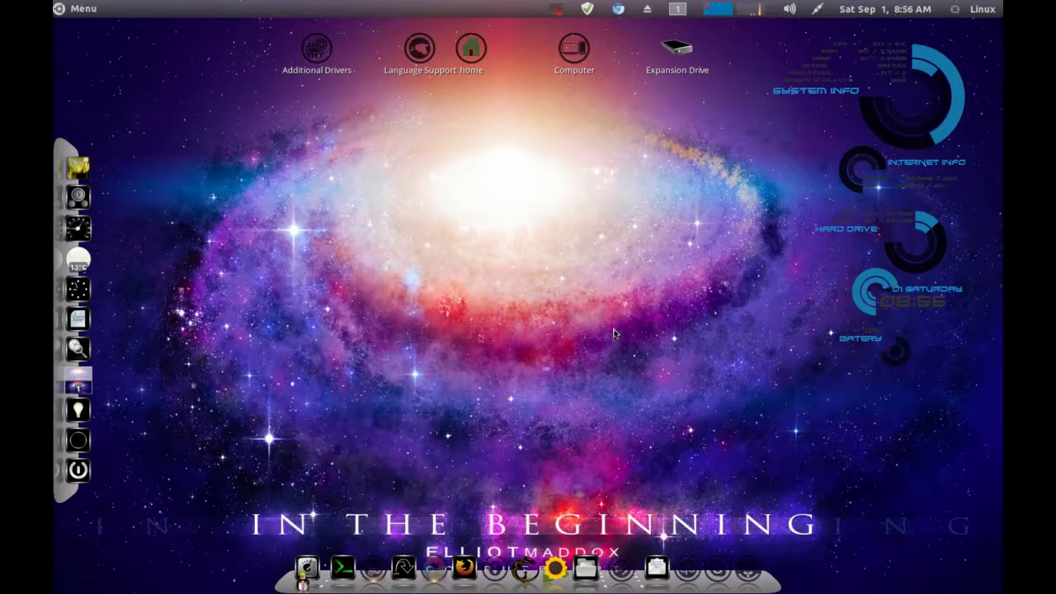
In the Activities overview, filter installed applications from Accessories through Wine, then return to the desktop.
key("super")
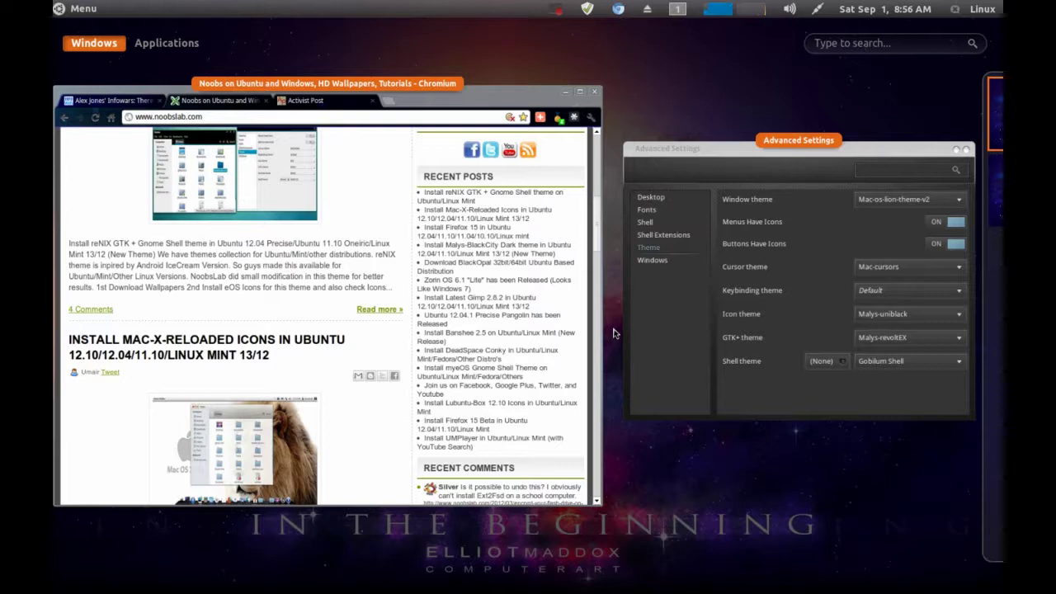
left_click(175, 50)
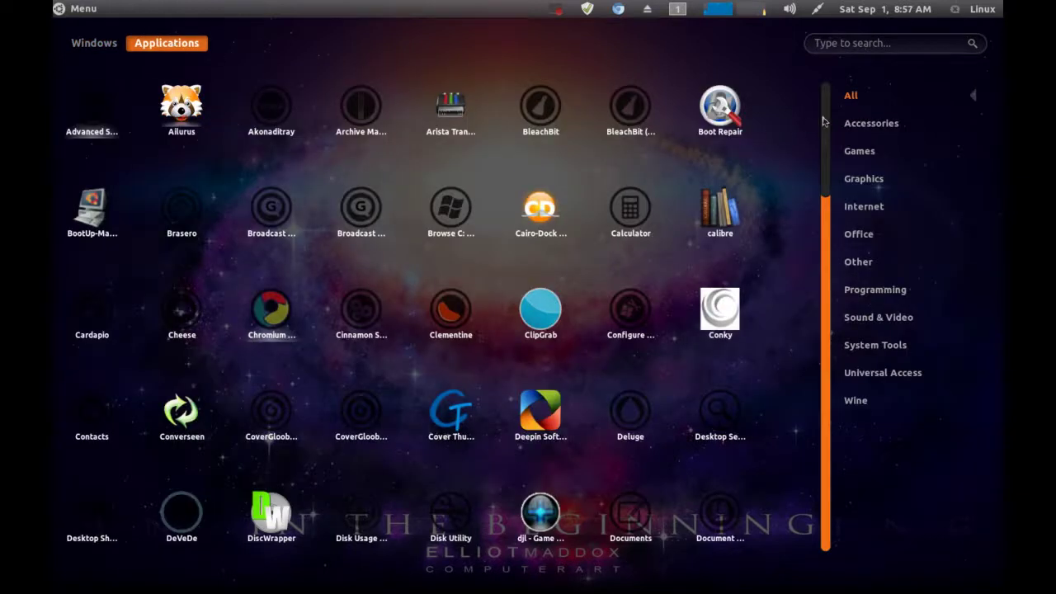
left_click(870, 126)
left_click(871, 163)
left_click(870, 188)
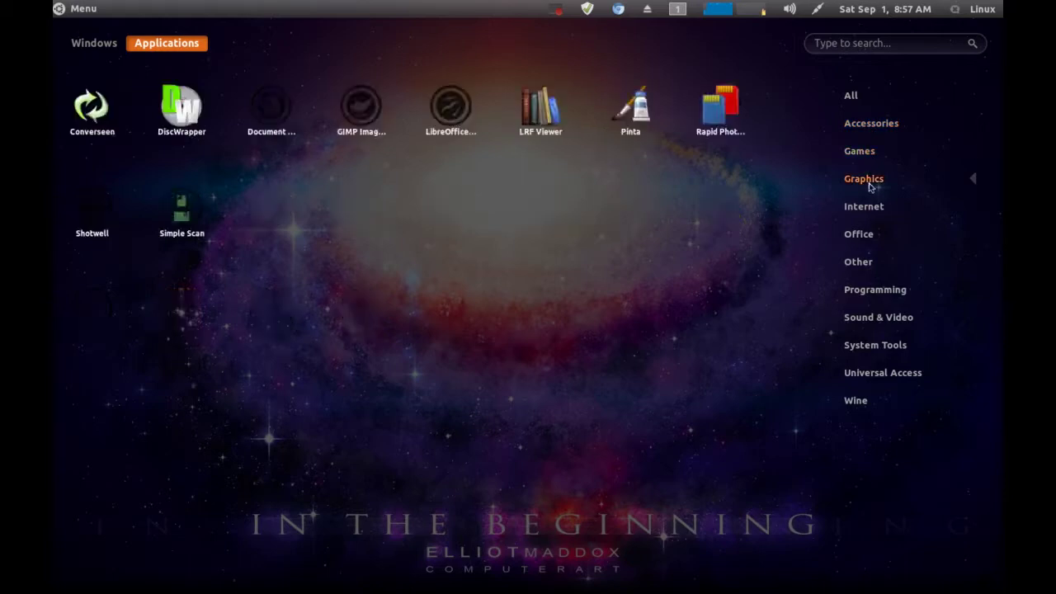
left_click(871, 210)
left_click(865, 237)
left_click(866, 266)
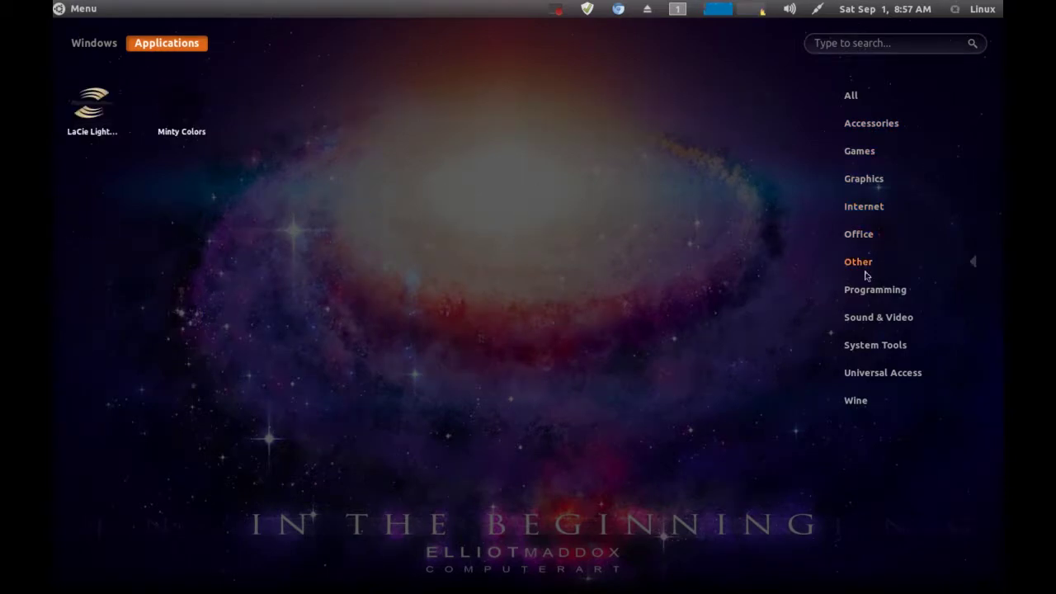
left_click(869, 293)
left_click(871, 322)
left_click(870, 348)
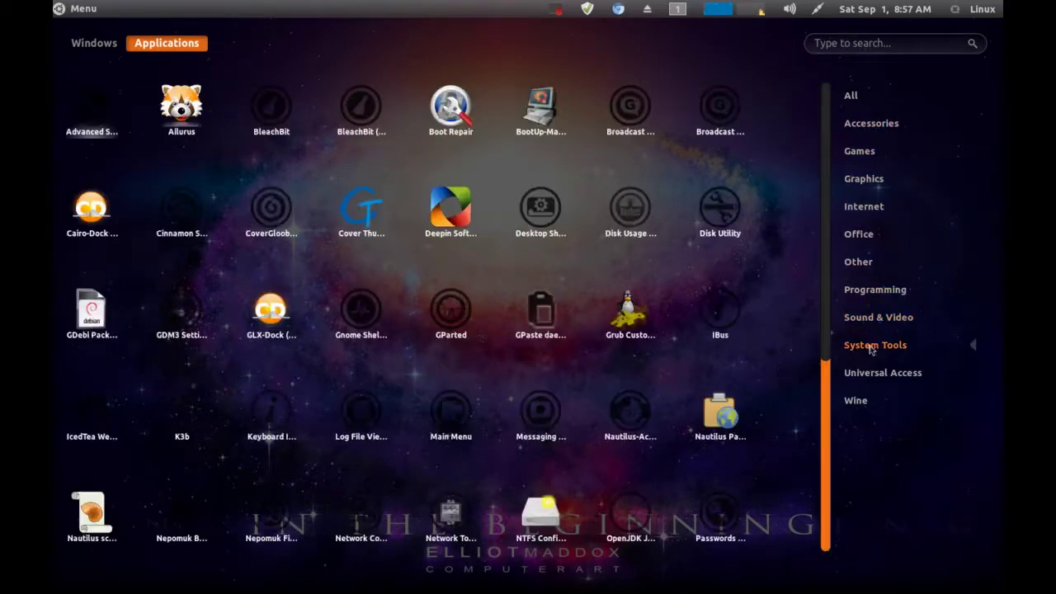
left_click(871, 375)
left_click(866, 397)
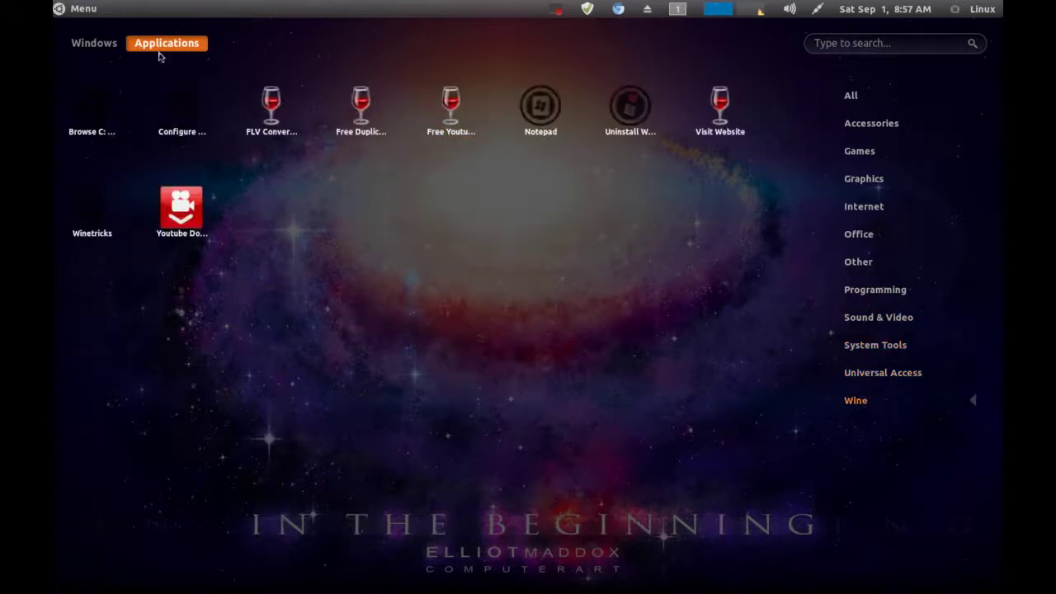
left_click(95, 43)
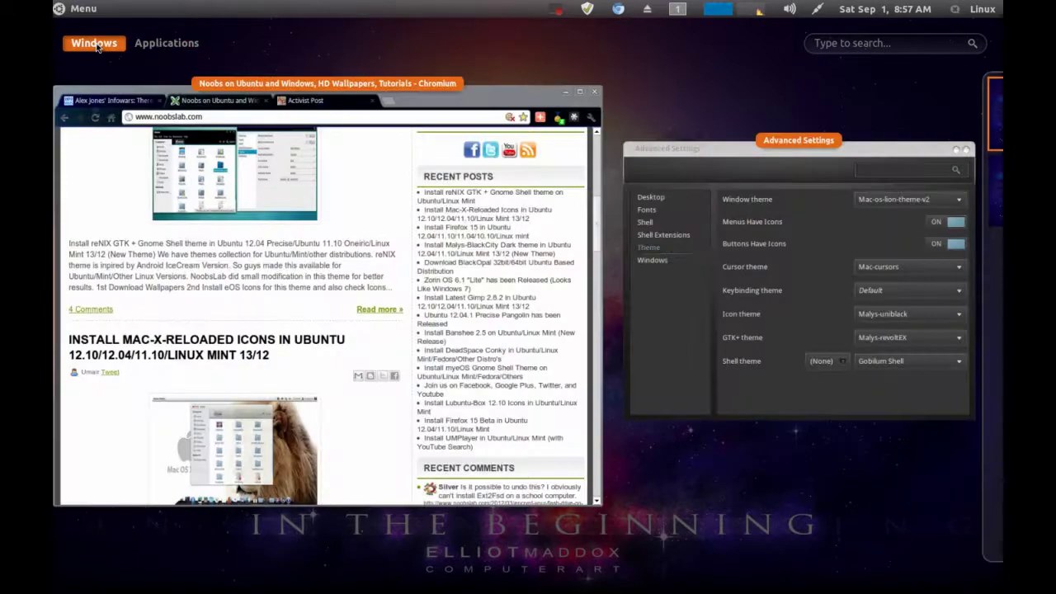
key("Escape")
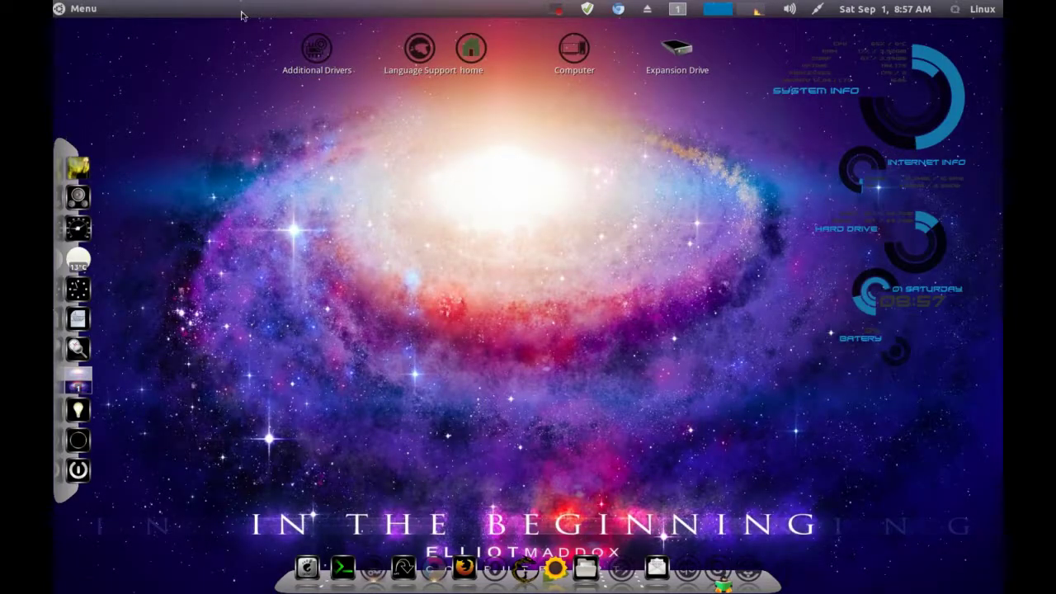
Restore Advanced Settings and toggle 'Have file manager handle the desktop' off and back on.
left_click(385, 561)
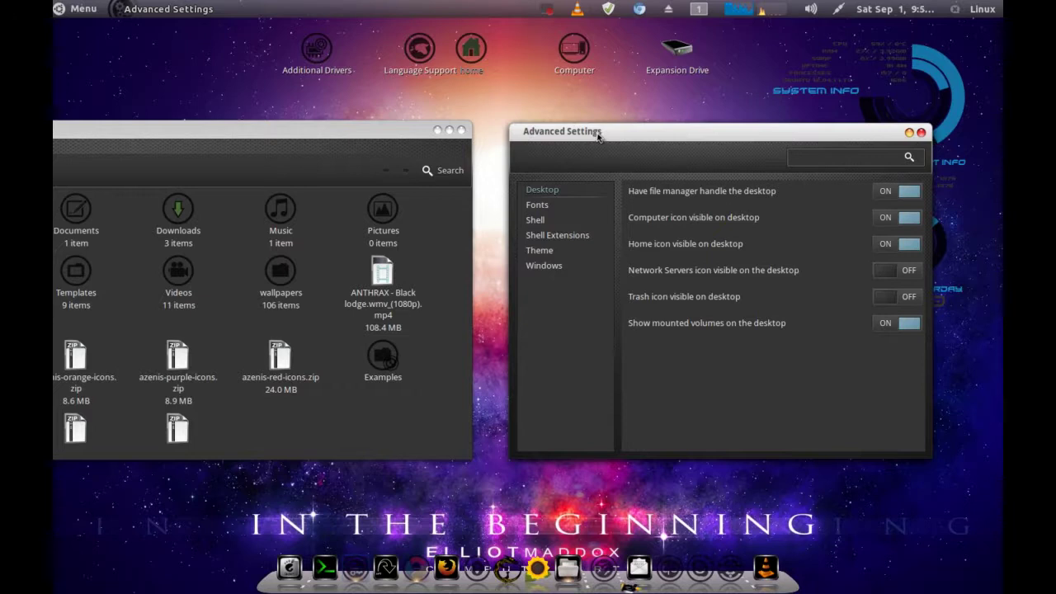
left_click_drag(600, 134, 600, 124)
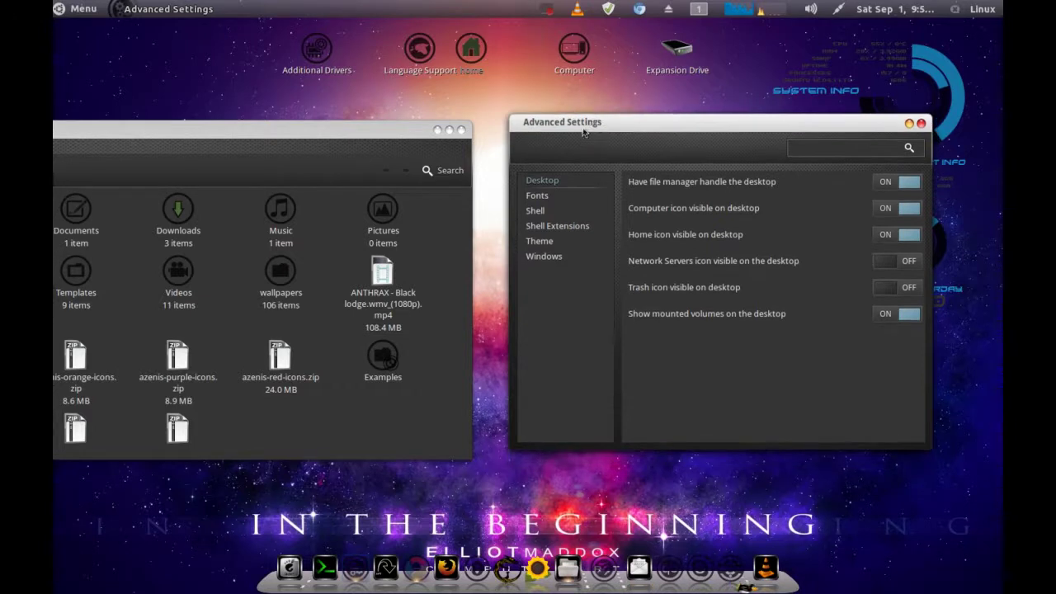
left_click_drag(442, 135, 456, 126)
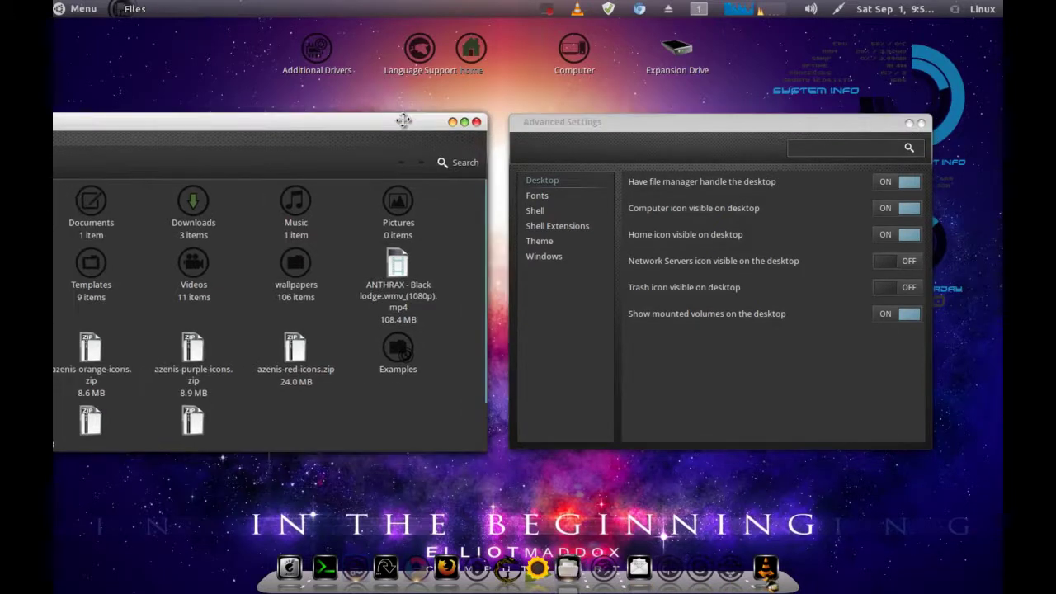
left_click(900, 185)
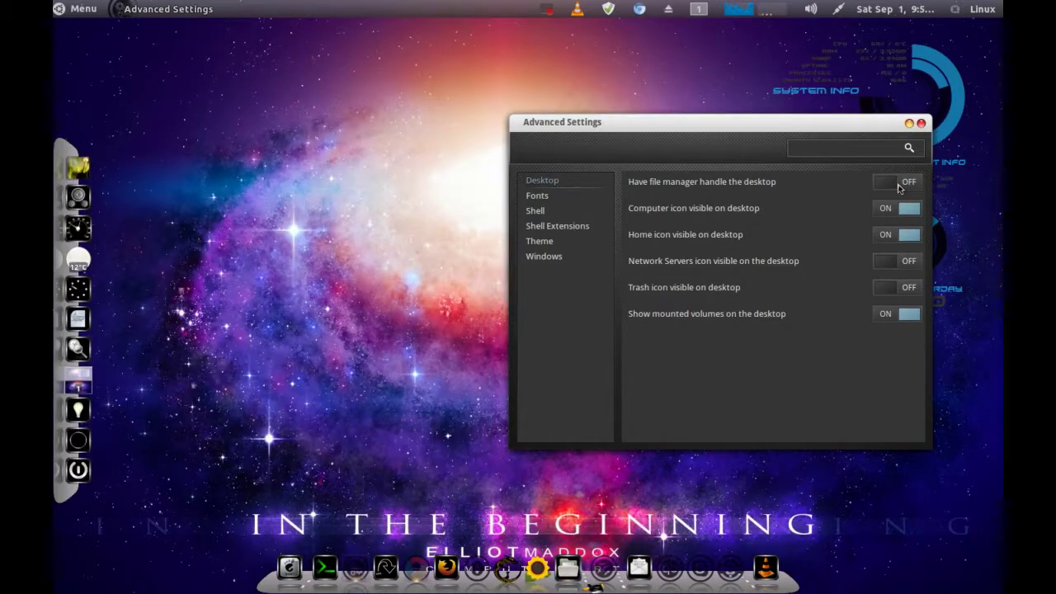
left_click(900, 189)
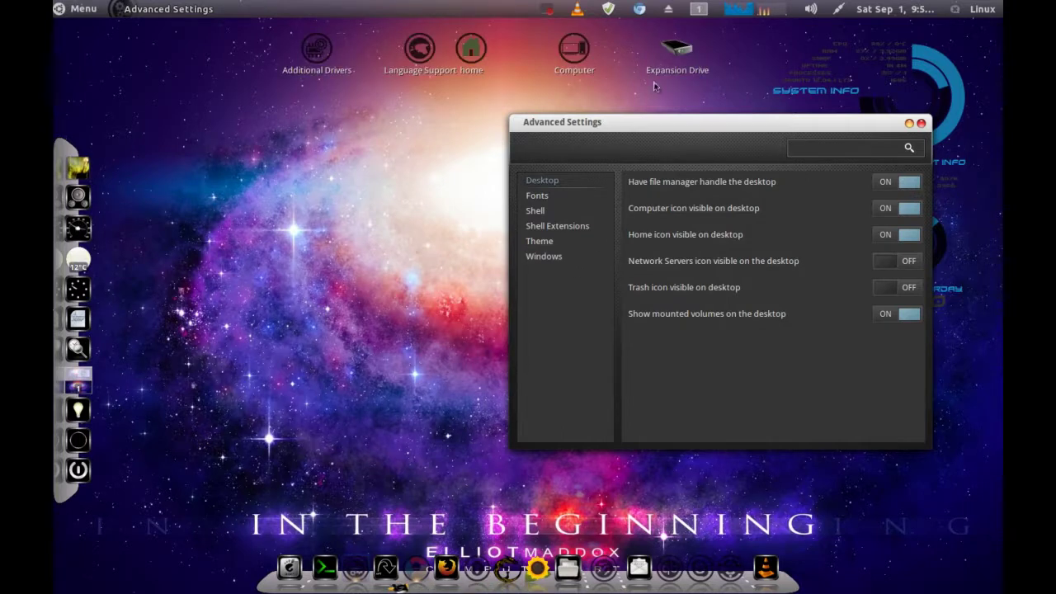
Open the Computer window listing all drives and arrange it beside Advanced Settings.
double_click(574, 51)
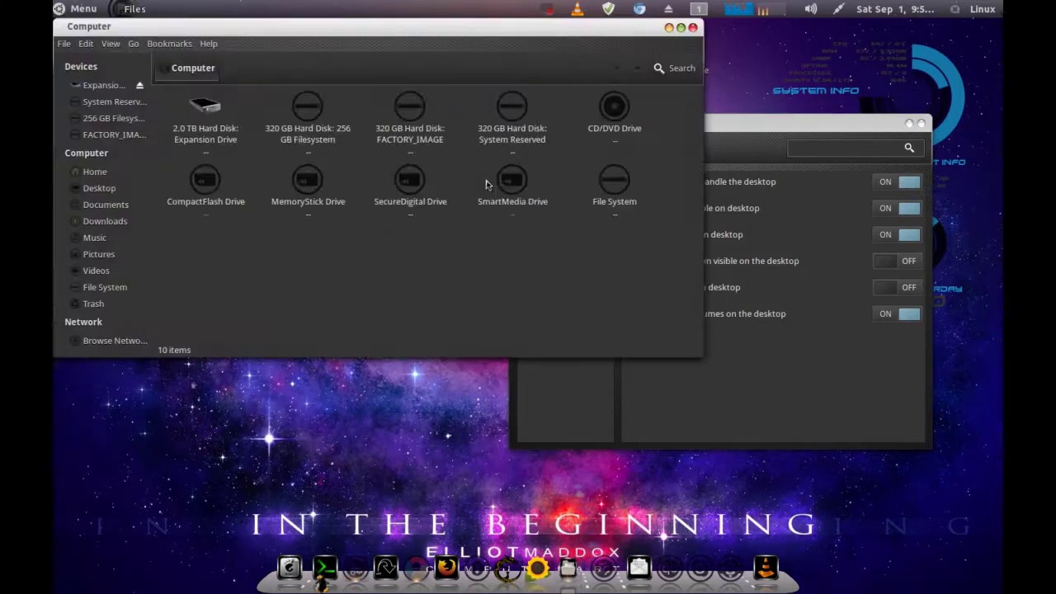
left_click_drag(544, 28, 472, 84)
left_click_drag(707, 130, 765, 109)
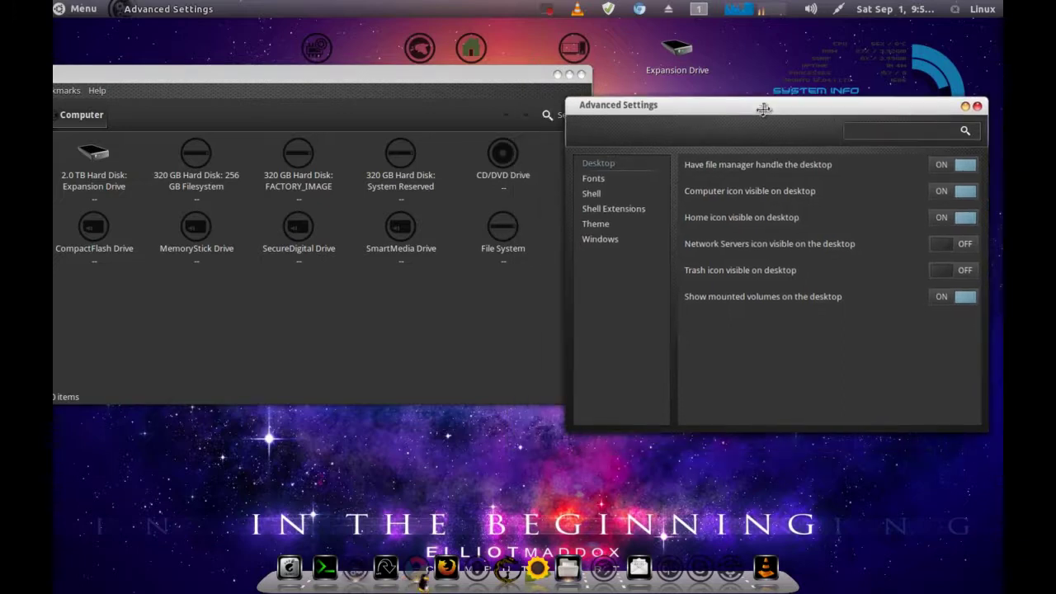
On the Theme page, try the Malys-blackcity, Malys-future, Malys-futuree, Malys-inversio and Malys-revoltEX window themes.
left_click(616, 219)
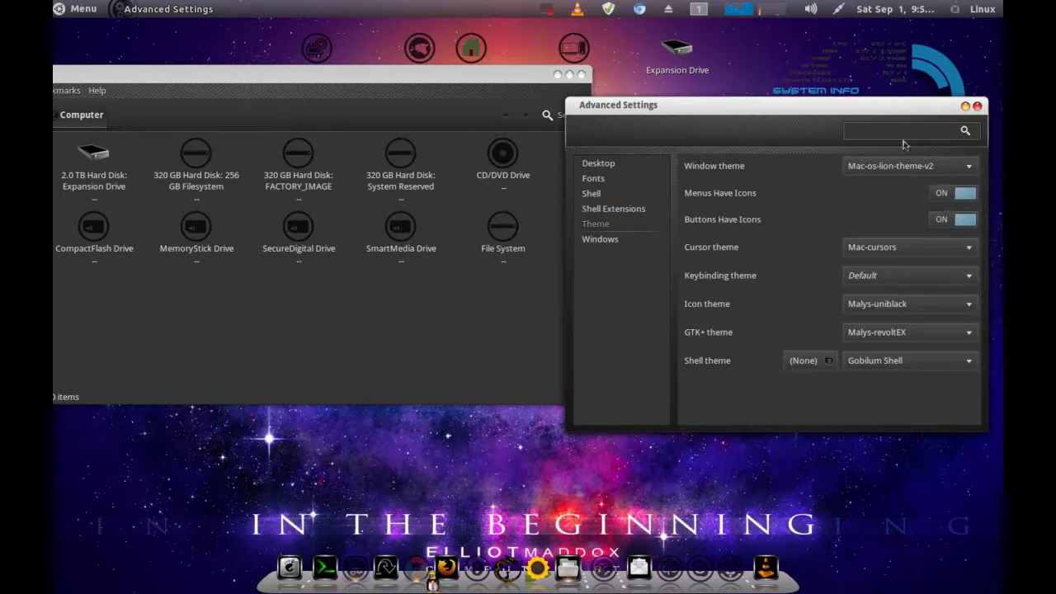
left_click(971, 169)
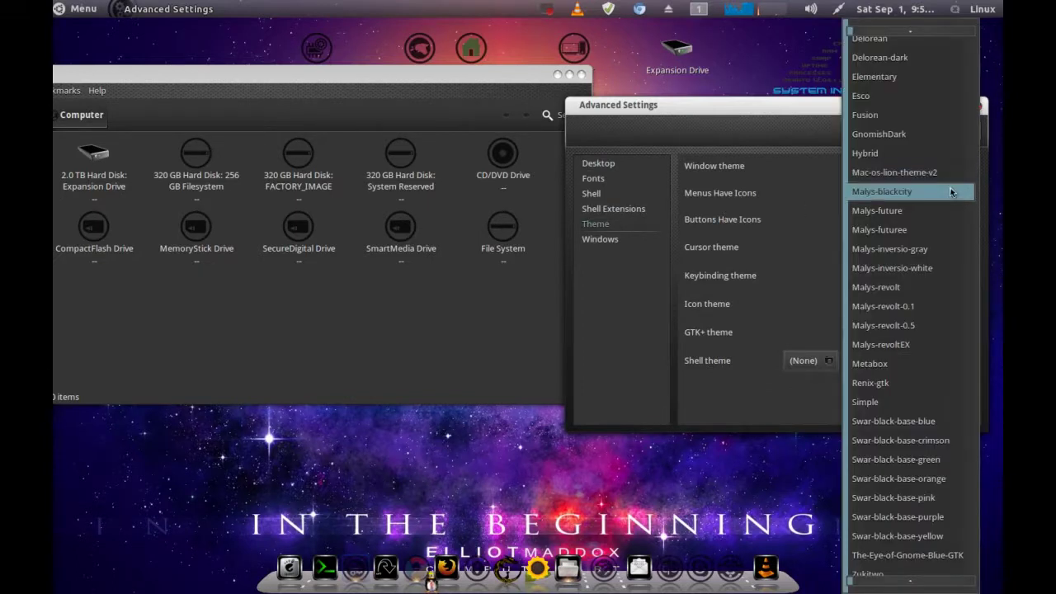
left_click(951, 192)
left_click(966, 172)
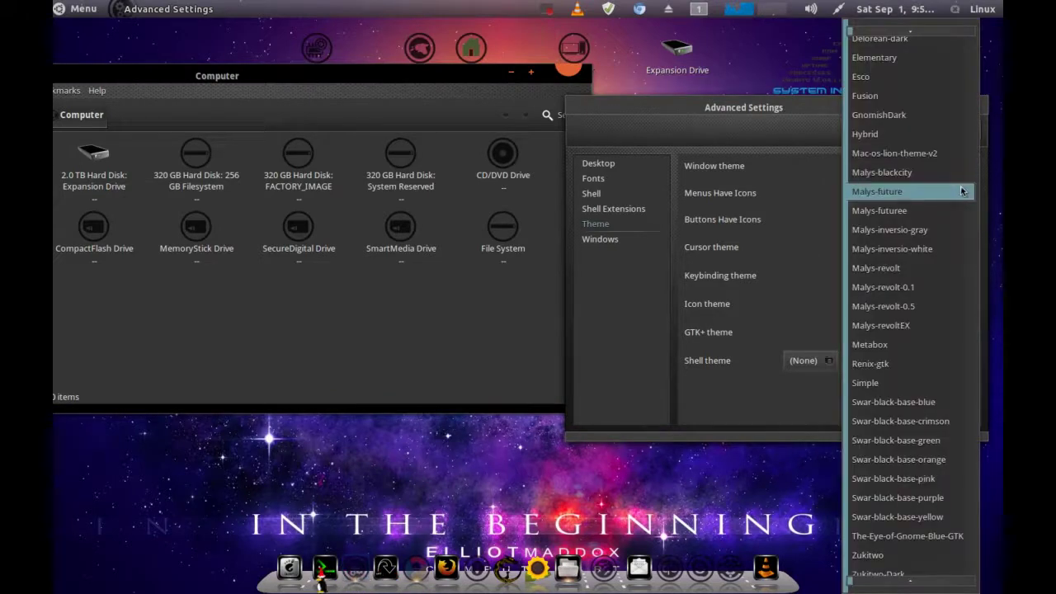
left_click(968, 191)
left_click(975, 170)
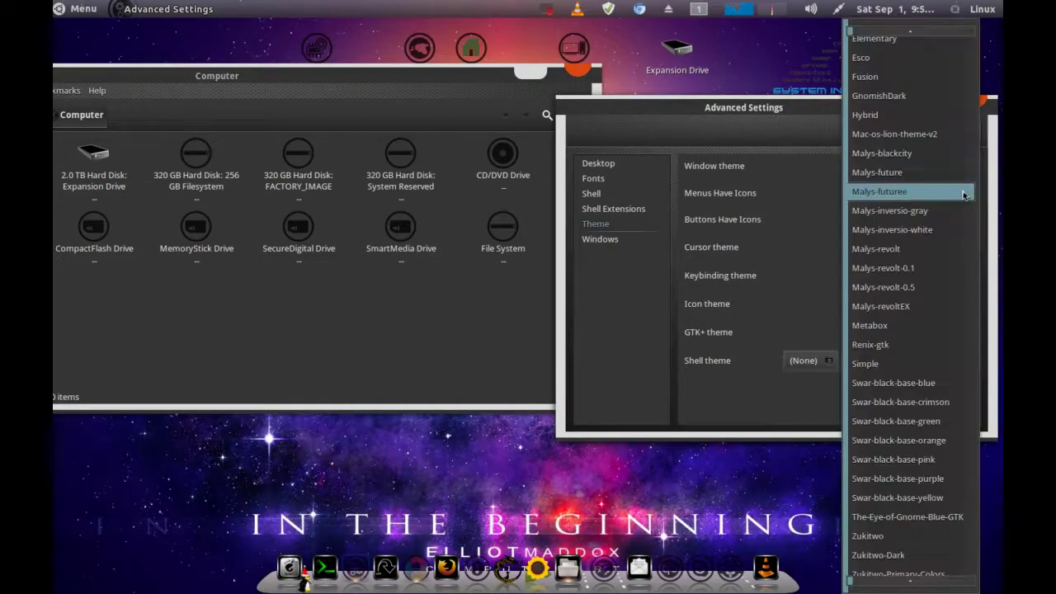
left_click(966, 191)
left_click(964, 172)
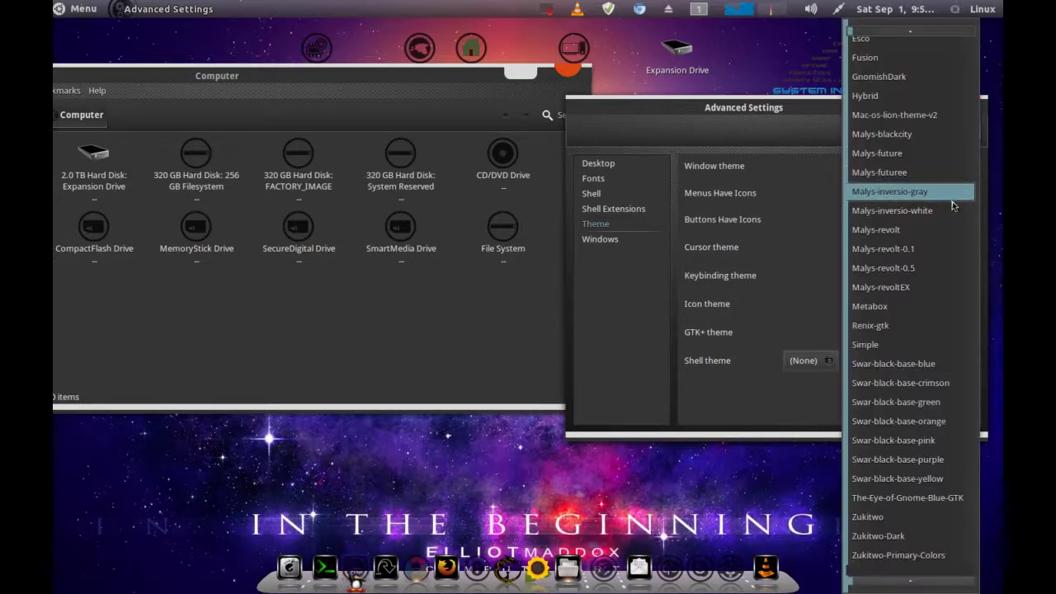
left_click(963, 210)
left_click(969, 173)
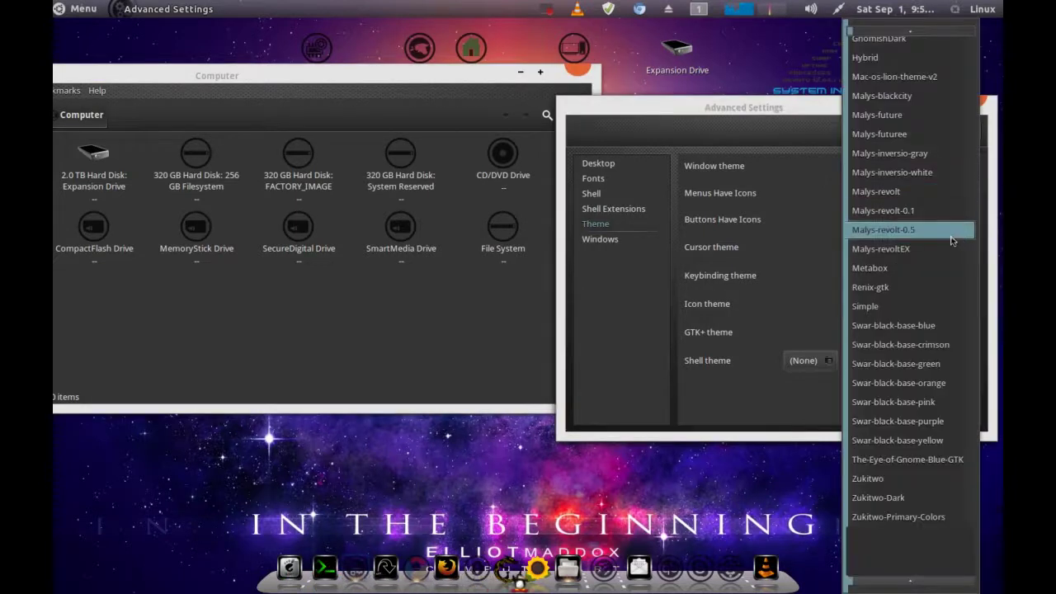
left_click(957, 249)
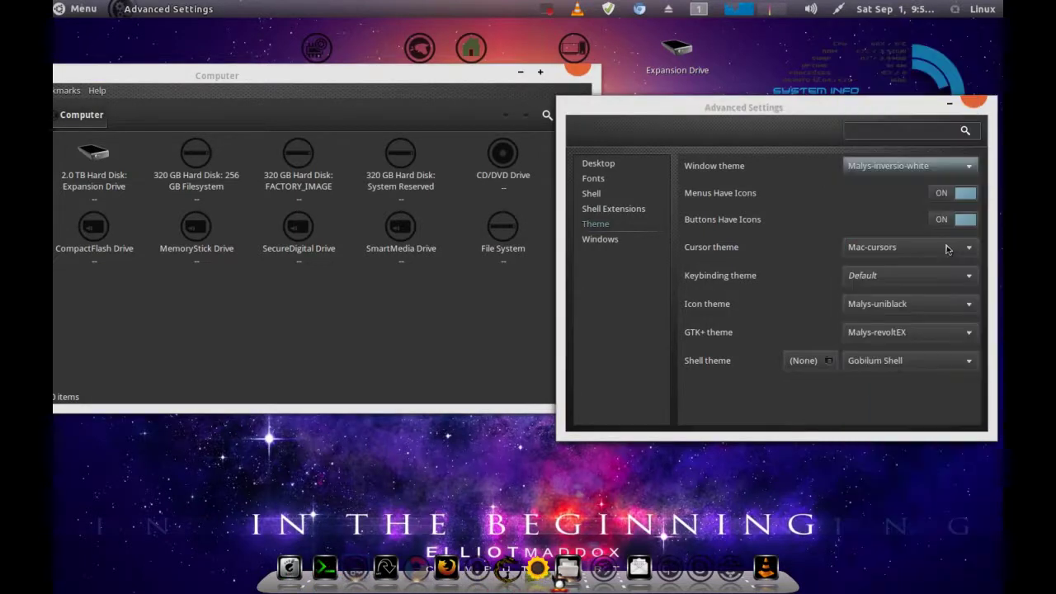
Try the Renix-gtk, Swar-black-base-blue and The-Eye-of-Gnome-Blue-GTK window themes, then return to Mac-os-lion-theme-v2.
left_click(975, 175)
left_click(966, 202)
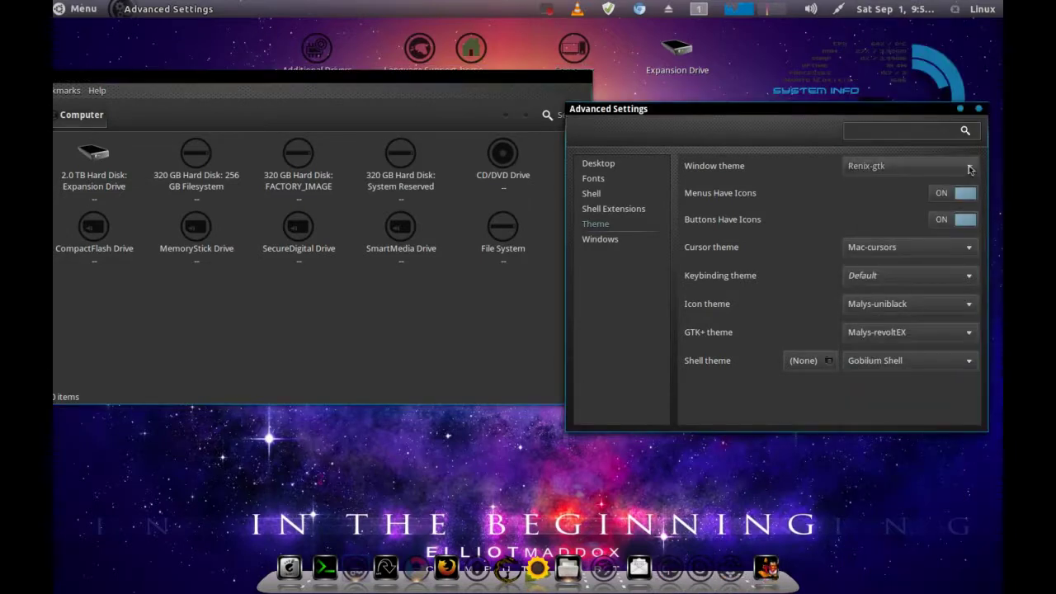
left_click(965, 176)
left_click(959, 208)
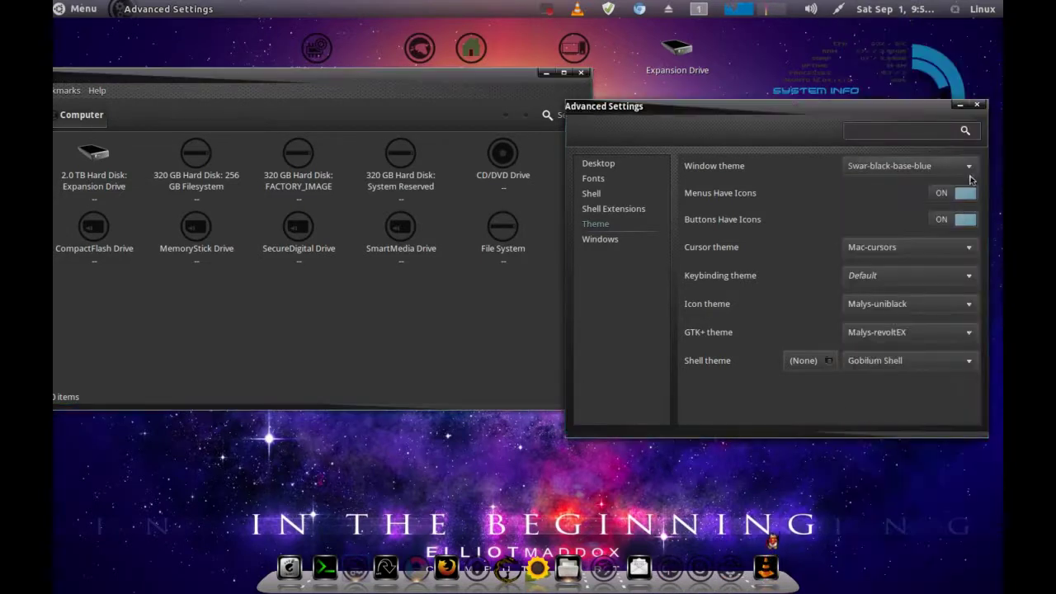
left_click(972, 179)
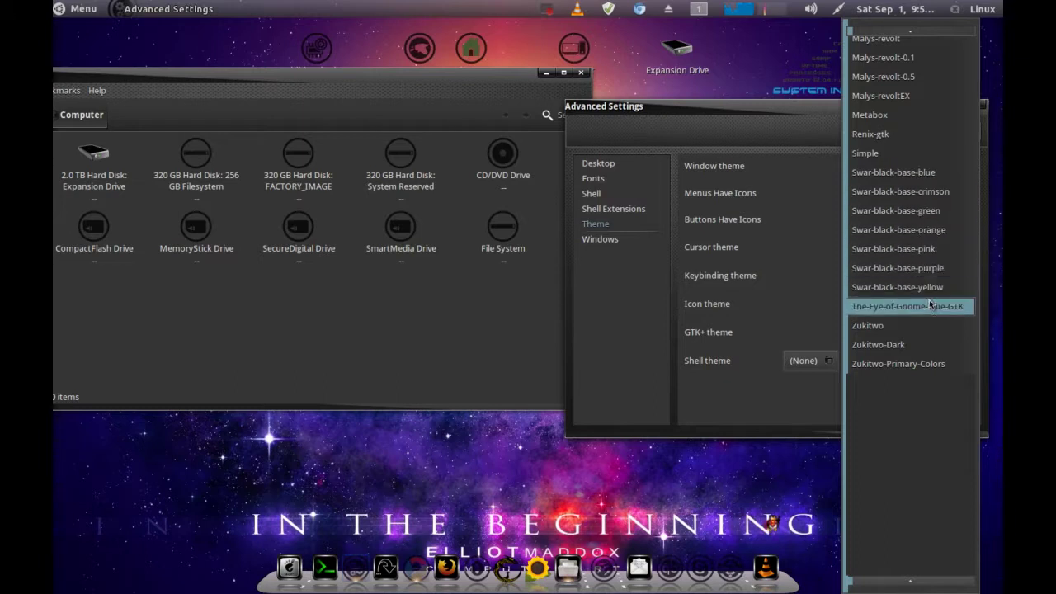
left_click(930, 305)
left_click(968, 172)
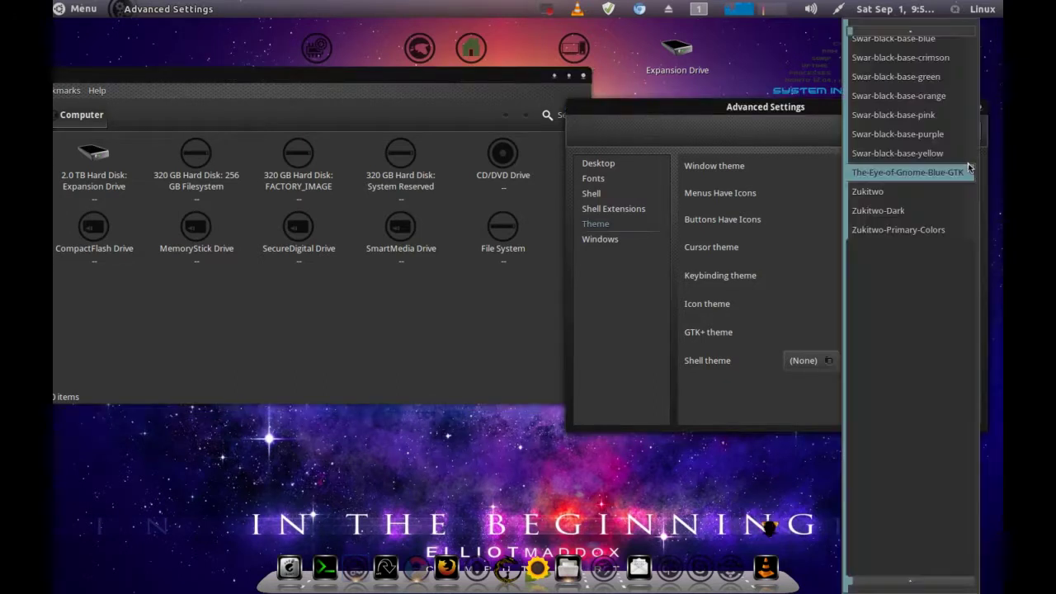
scroll(926, 171, "up", 5)
scroll(926, 172, "up", 5)
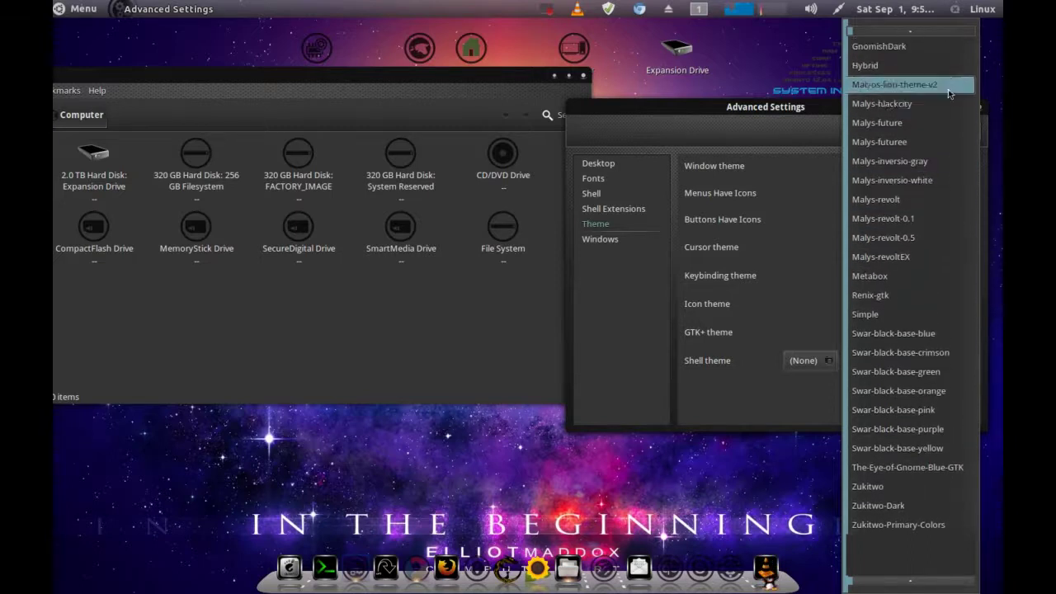
left_click(940, 85)
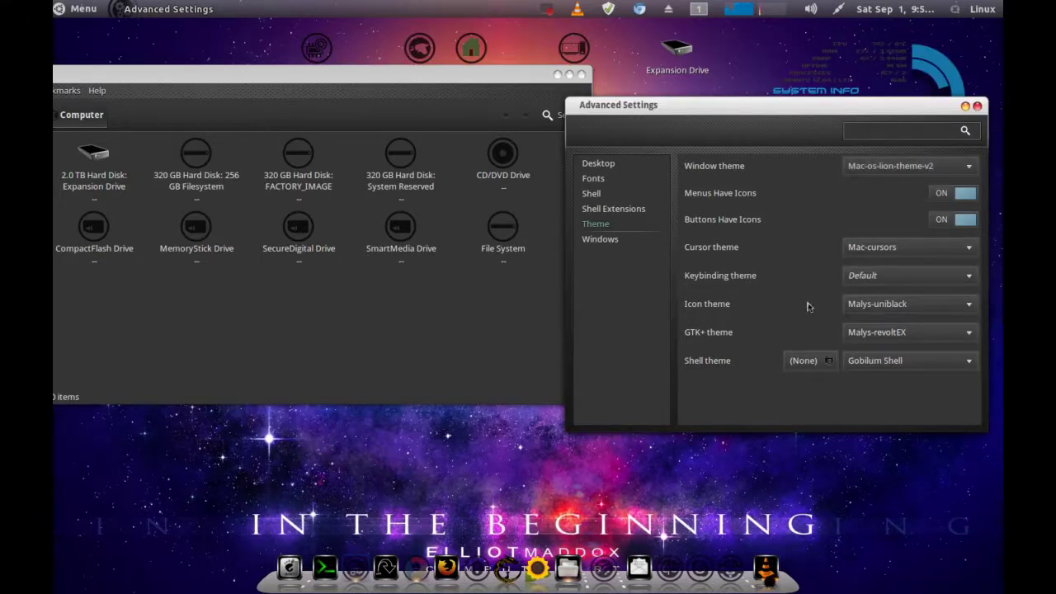
Try the Mac-x-lion-reloaded and Mac-os-lion-icons icon themes, then settle on Acyl-icons.
left_click(967, 304)
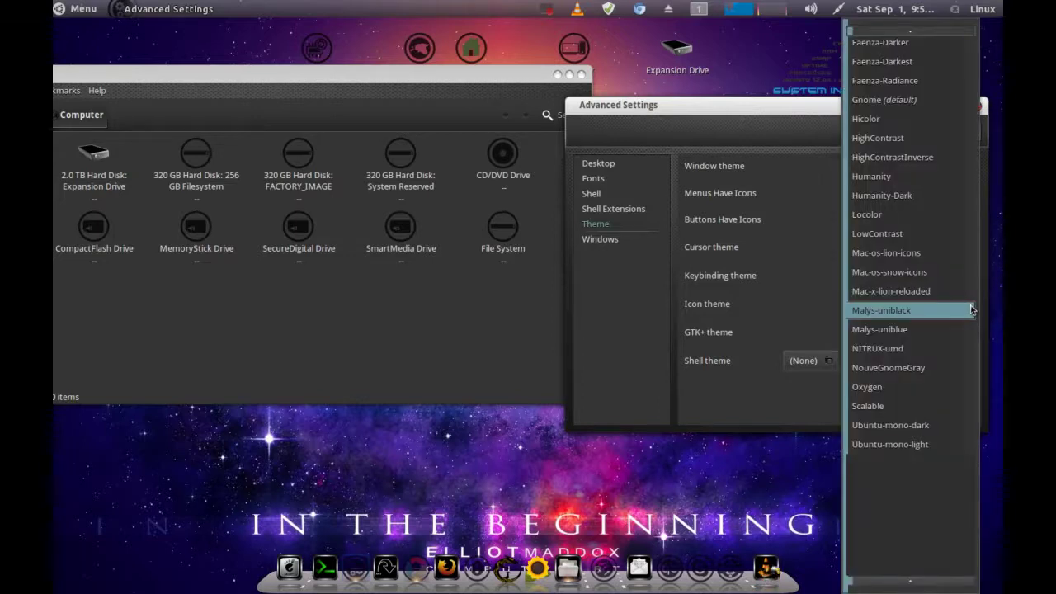
left_click(957, 291)
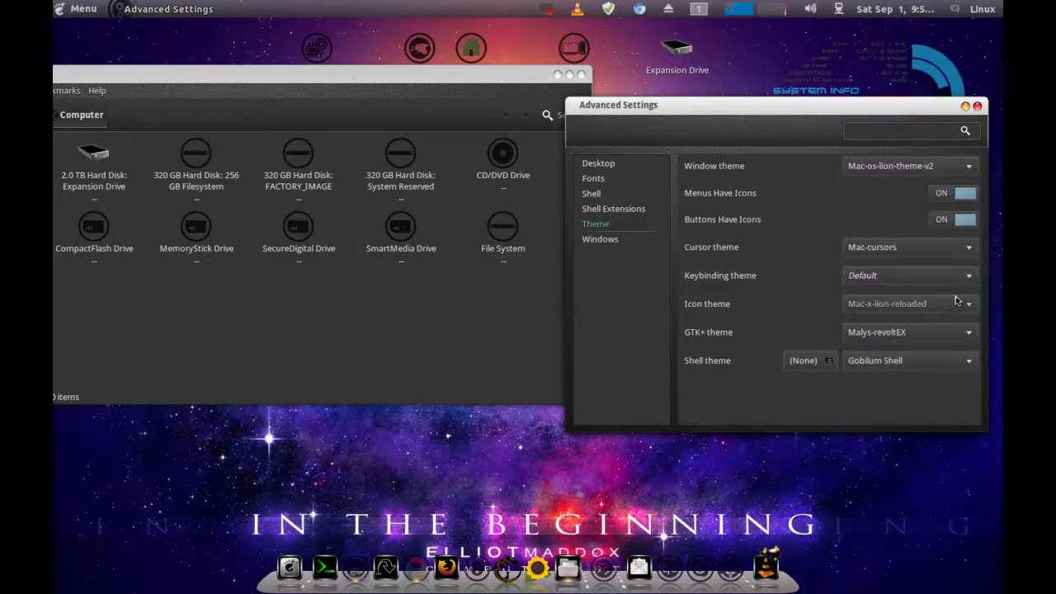
left_click(972, 305)
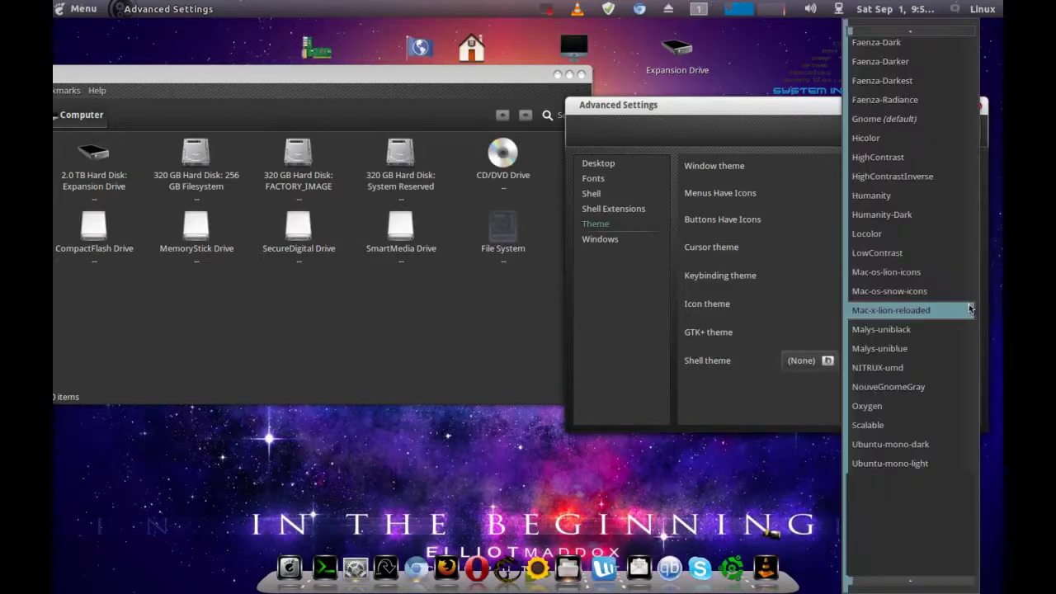
left_click(961, 279)
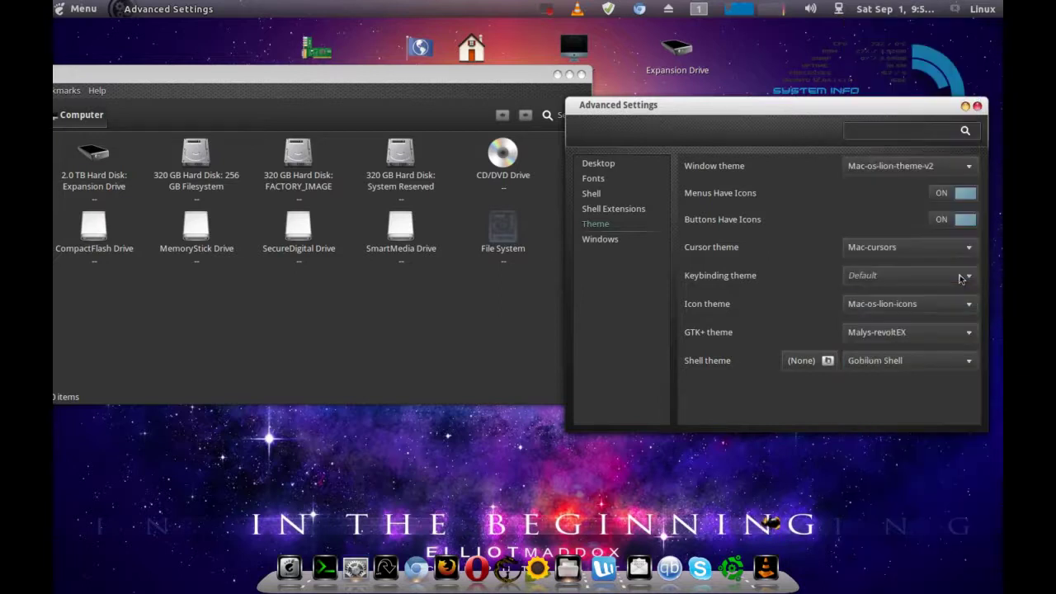
left_click(972, 304)
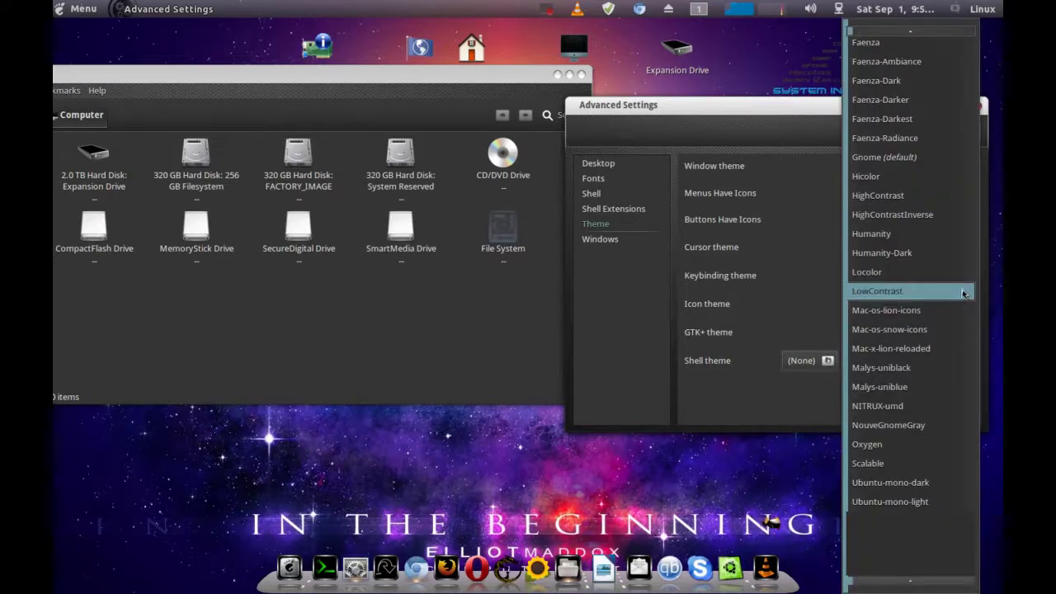
scroll(945, 275, "up", 4)
scroll(946, 277, "up", 2)
left_click(904, 45)
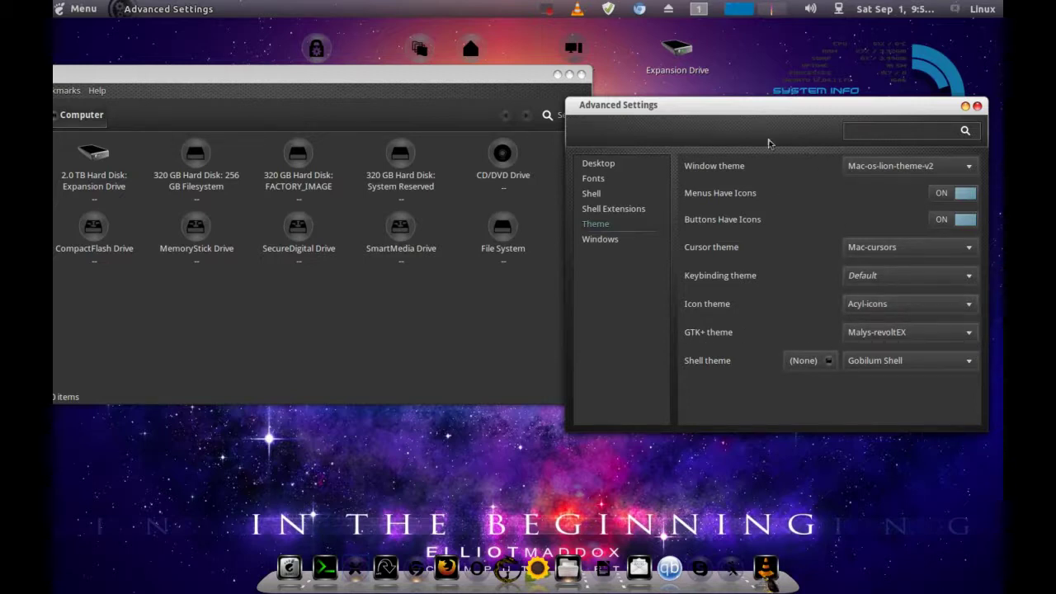
Apply the Renix-gtk GTK+ theme, try Malys-revolt-0.5, then go back to Renix-gtk.
left_click(971, 335)
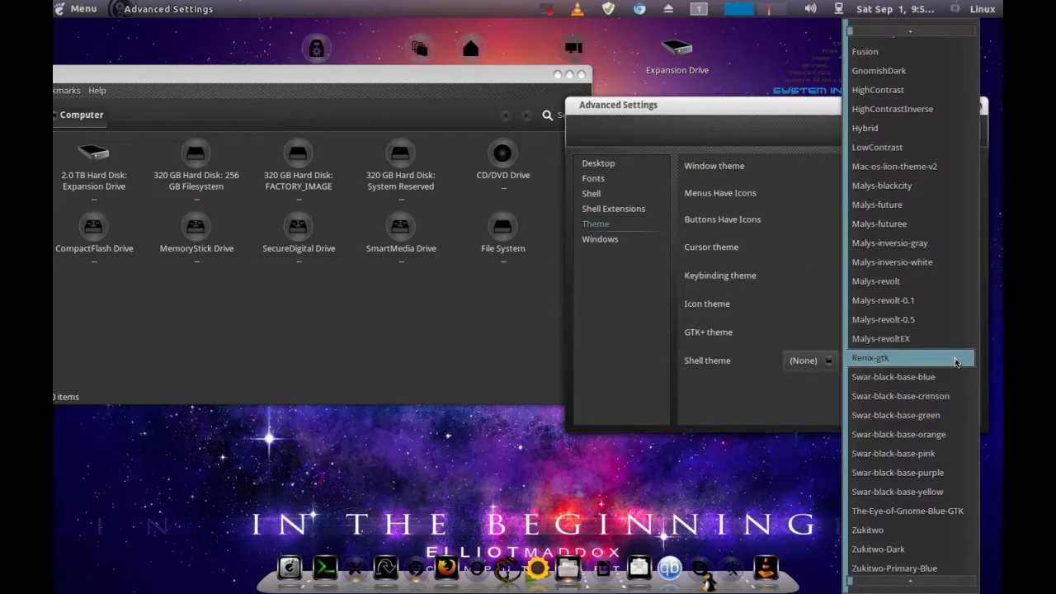
left_click(956, 360)
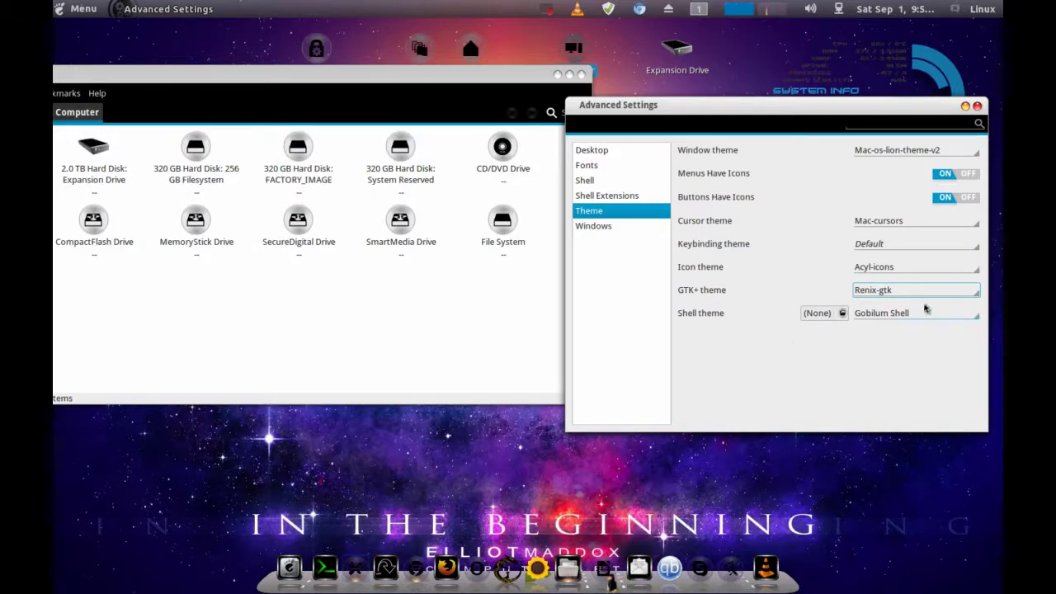
left_click(972, 289)
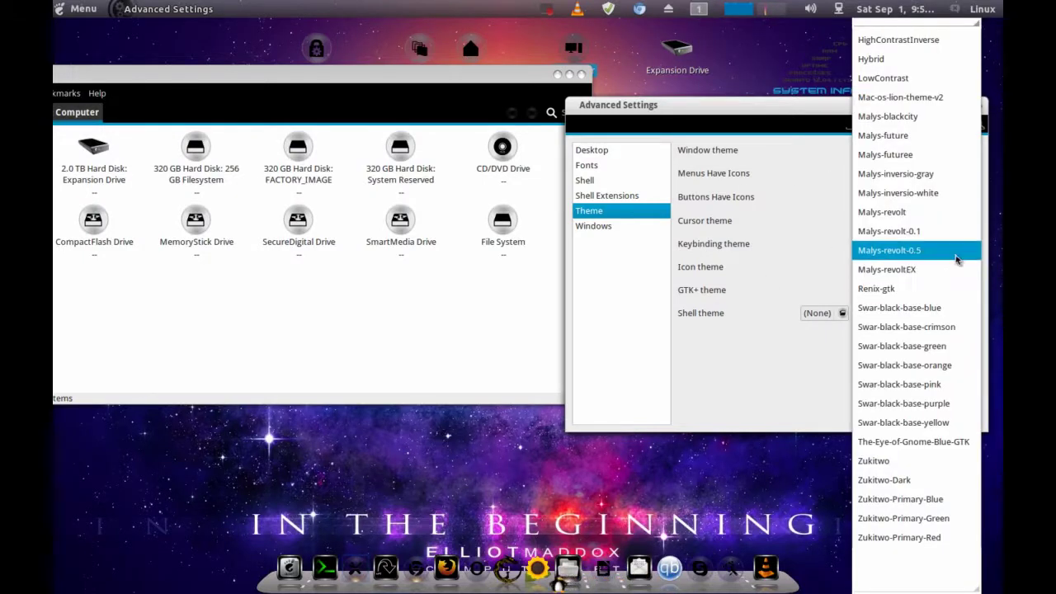
left_click(958, 262)
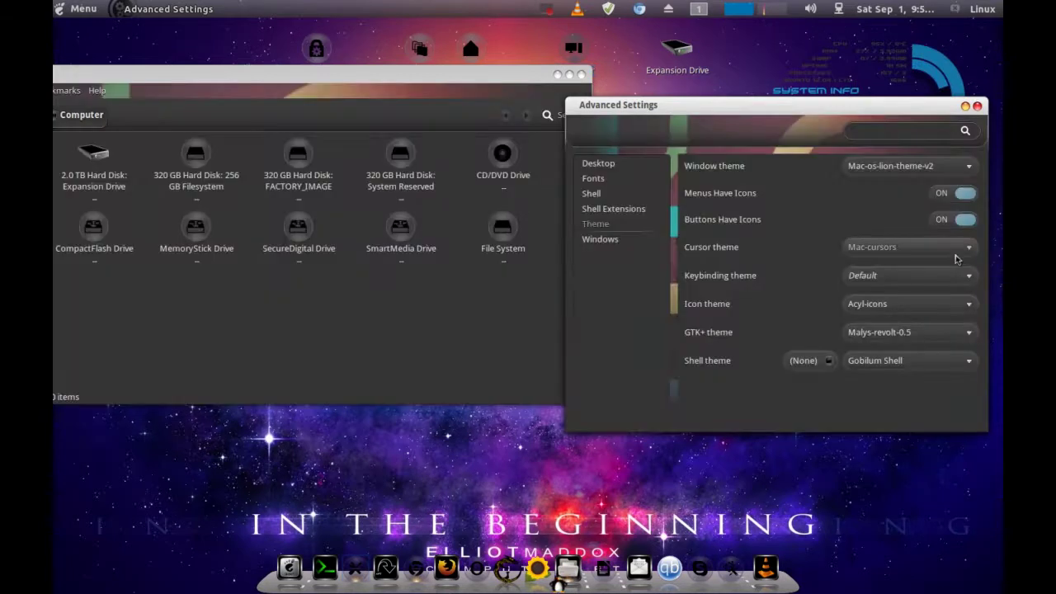
left_click(969, 333)
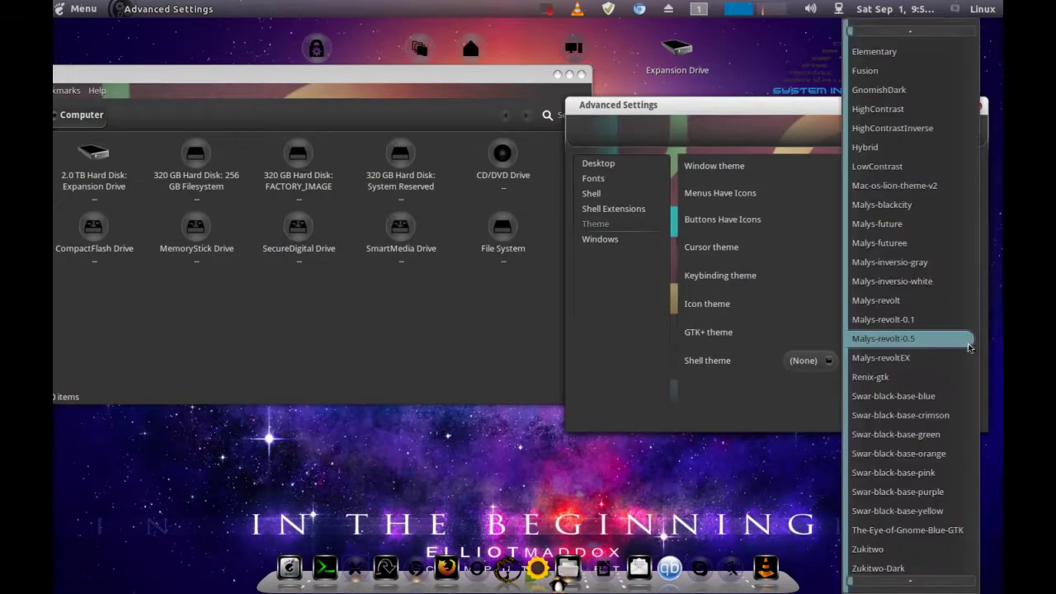
left_click(953, 377)
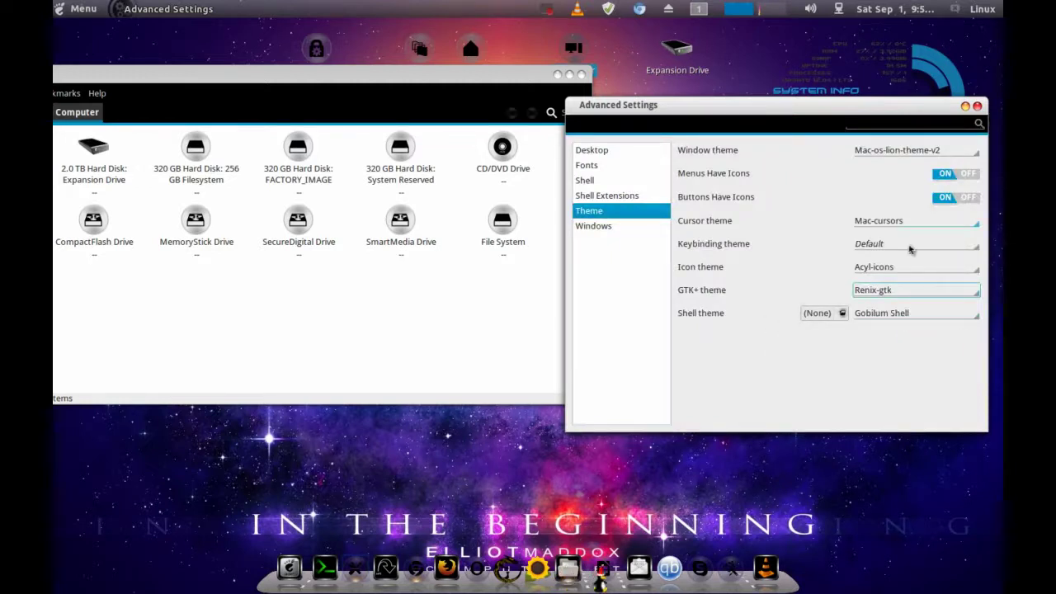
Try the GnomishDark and Fusion shell themes, apply Optimus Blue Inspiration, and preview it in the application menu.
left_click(976, 319)
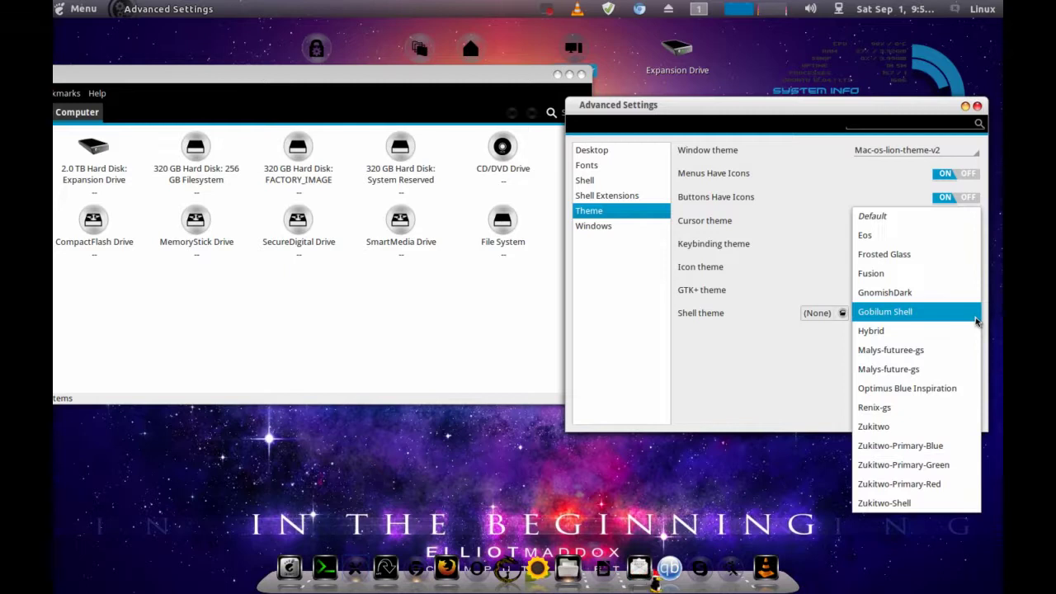
left_click(899, 313)
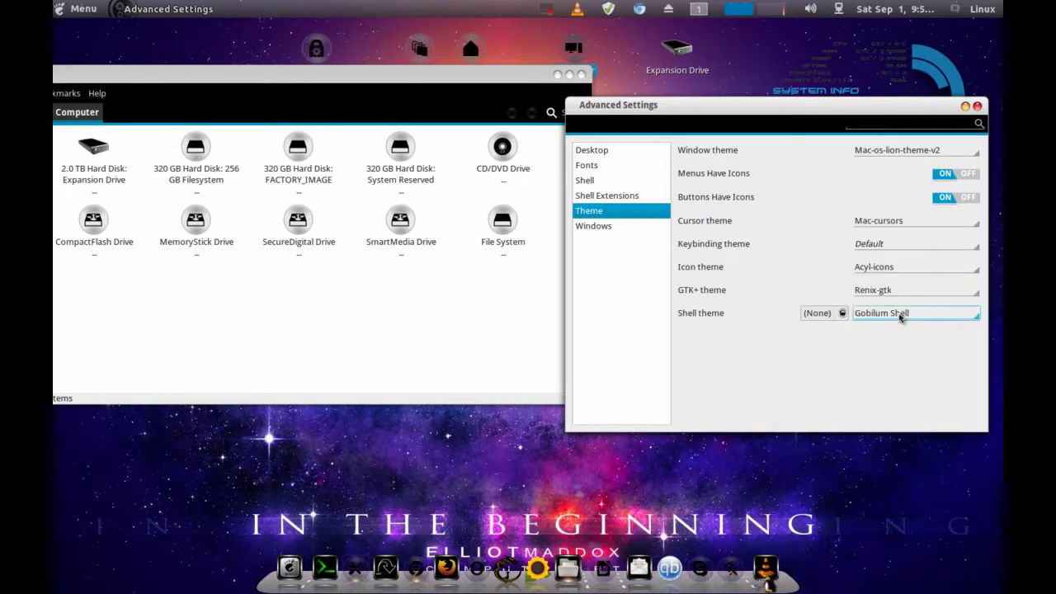
left_click(975, 319)
left_click(958, 295)
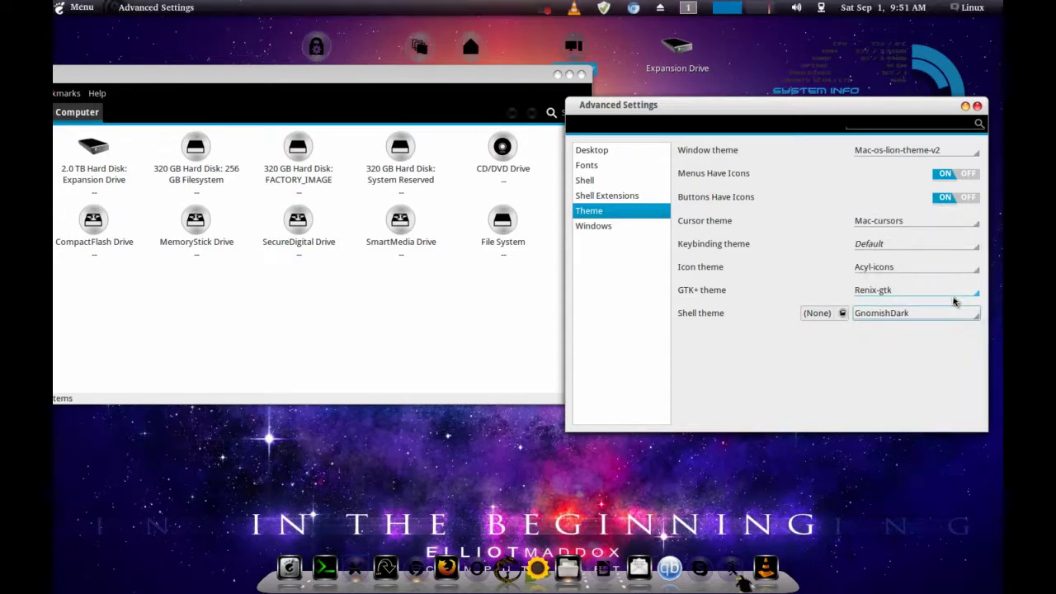
left_click(980, 318)
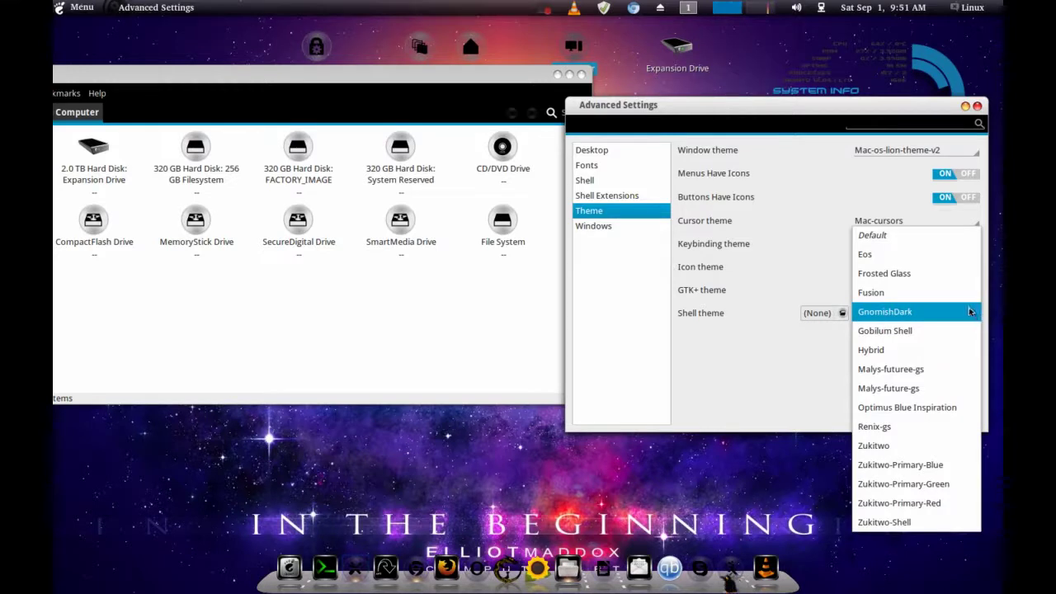
left_click(967, 309)
scroll(962, 305, "up", 1)
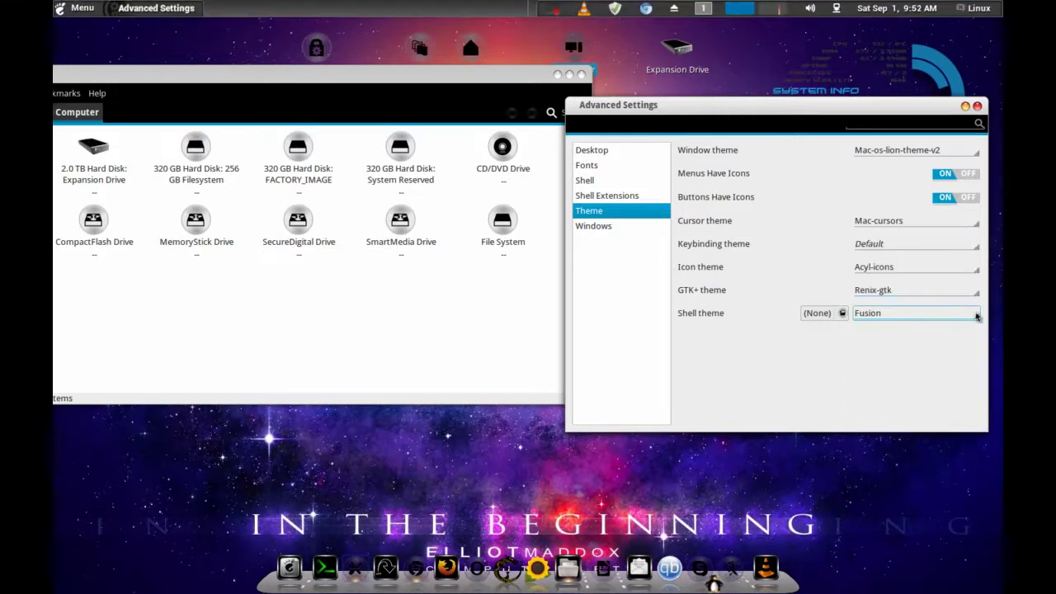
left_click(977, 317)
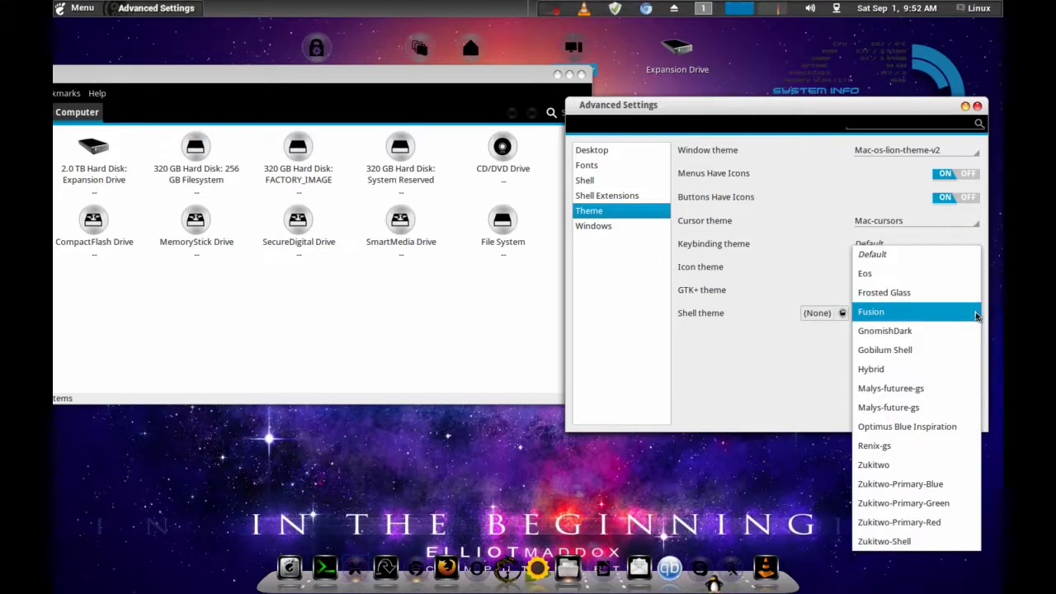
left_click(943, 426)
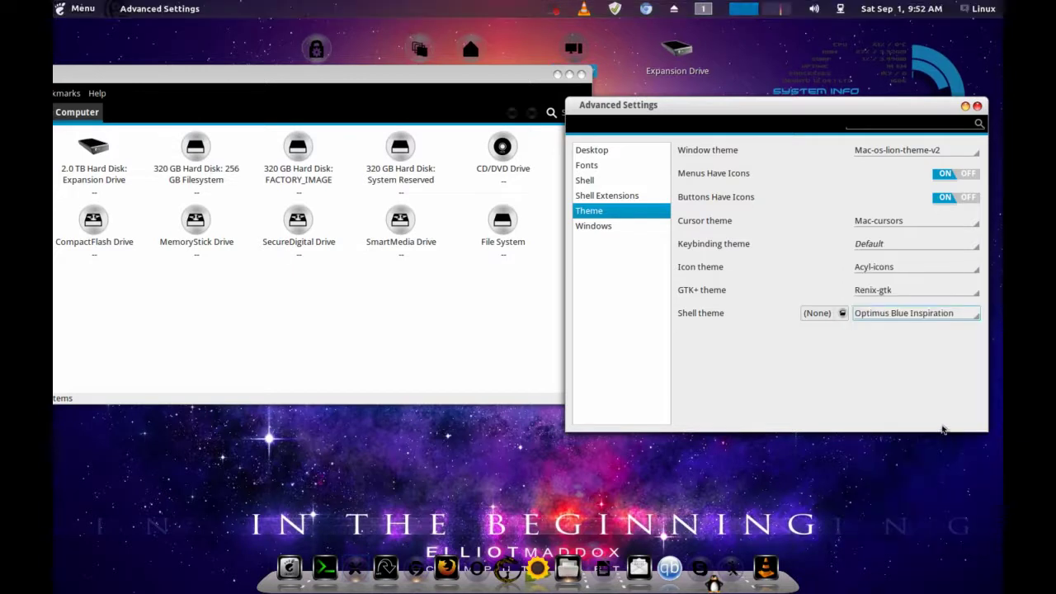
left_click(59, 10)
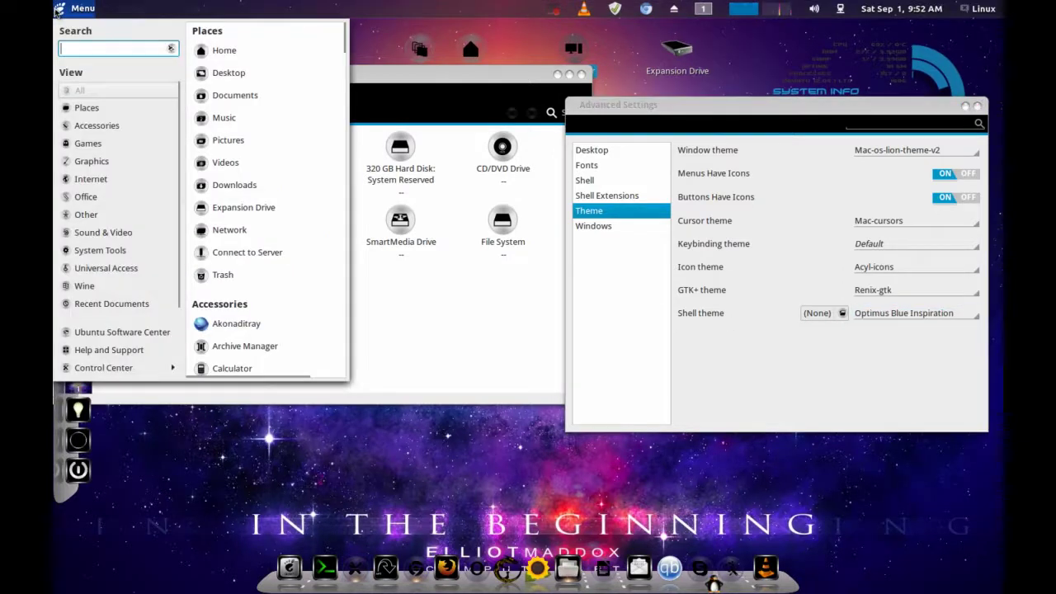
left_click(59, 11)
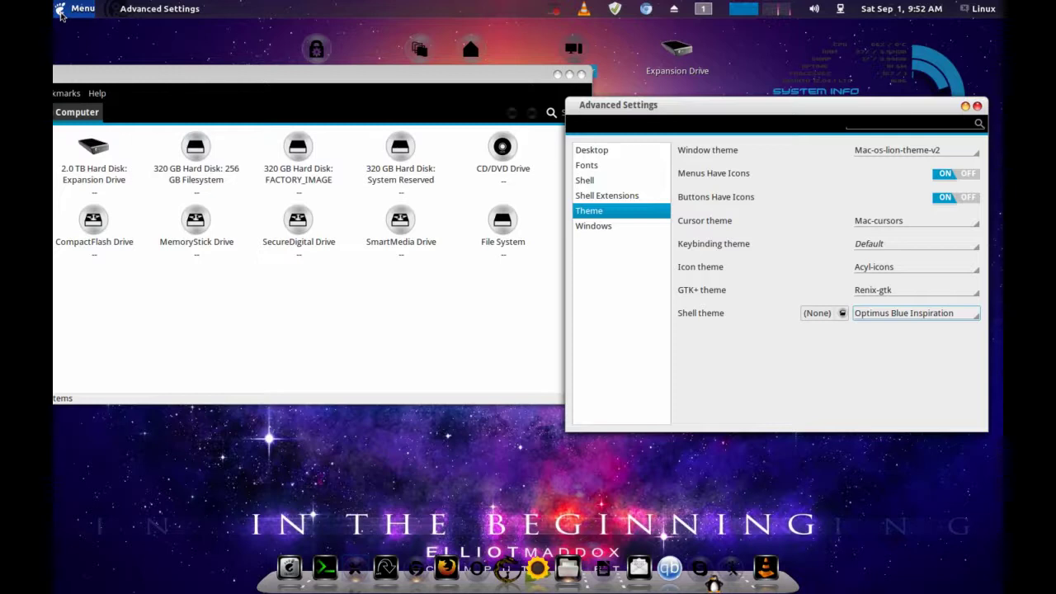
Browse the Office applications in the overview, then move aside and close Advanced Settings.
key("super")
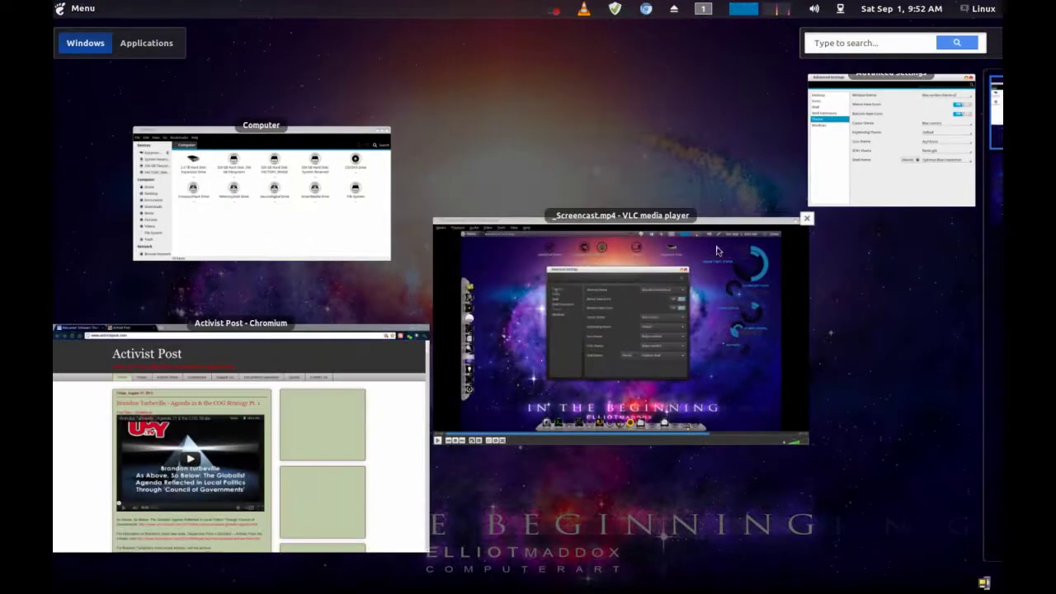
left_click(139, 46)
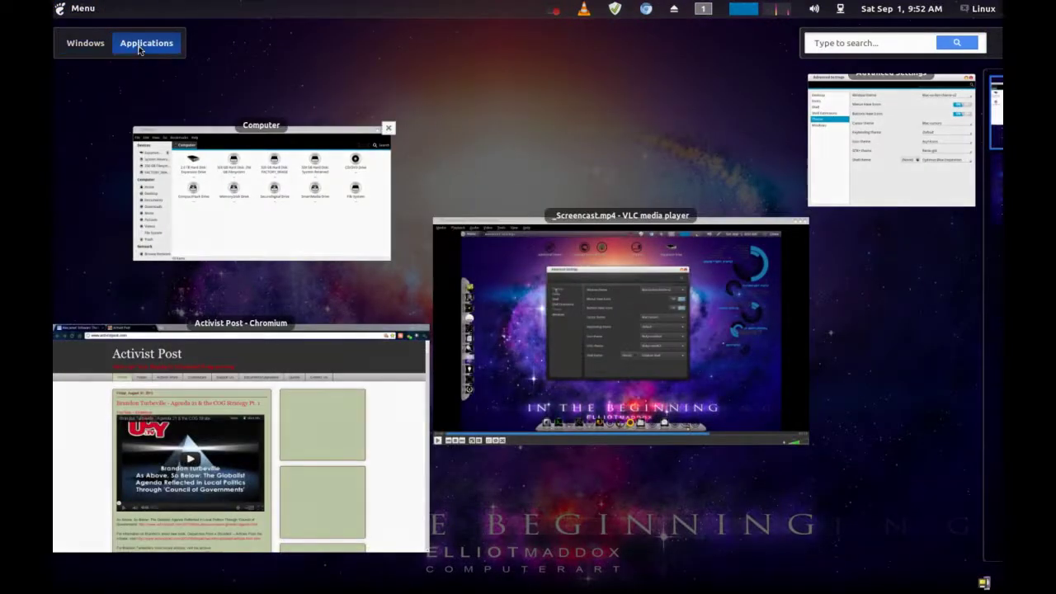
left_click(889, 204)
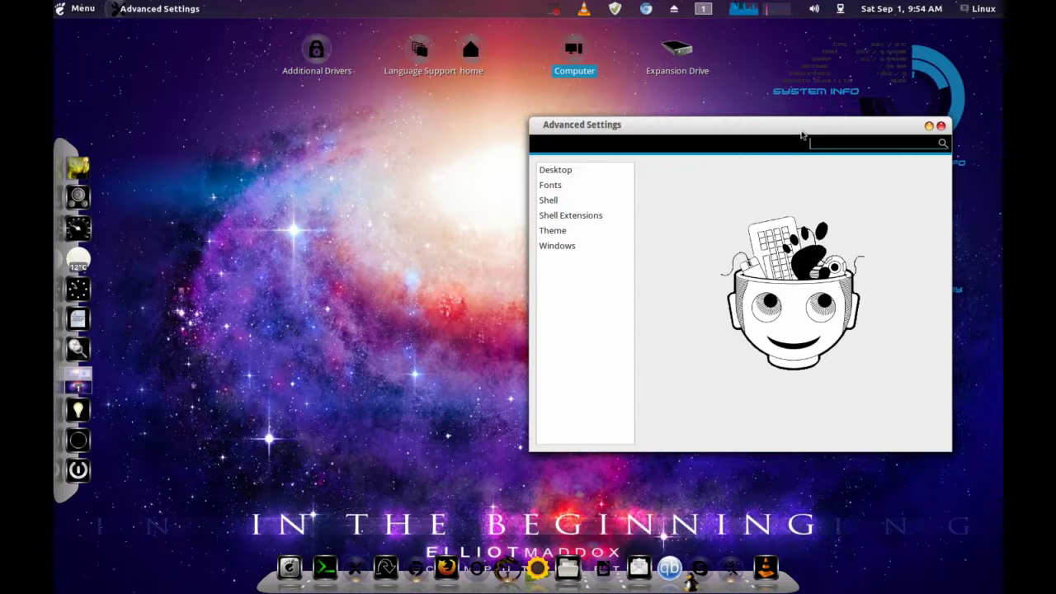
left_click_drag(785, 129, 654, 121)
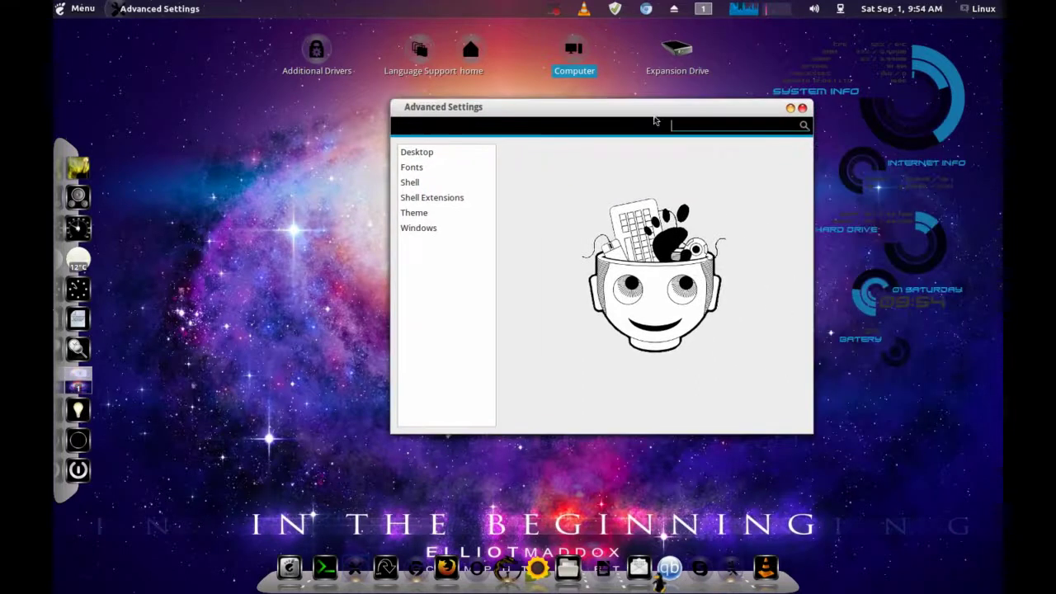
left_click(803, 108)
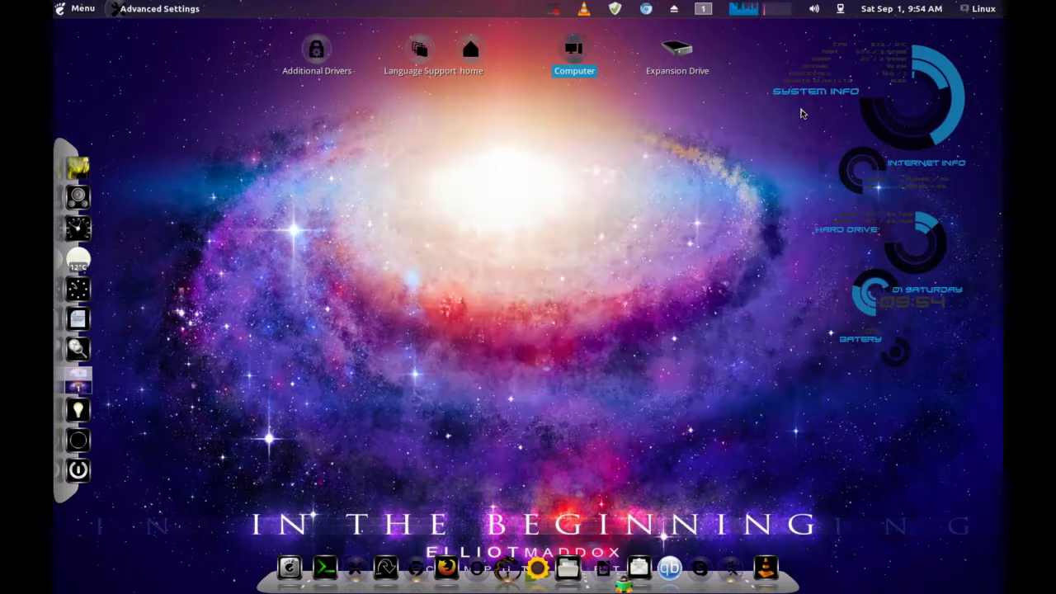
Launch Ubuntu Tweak from the dock and open Tweaks > Theme to view the current themes.
left_click(732, 568)
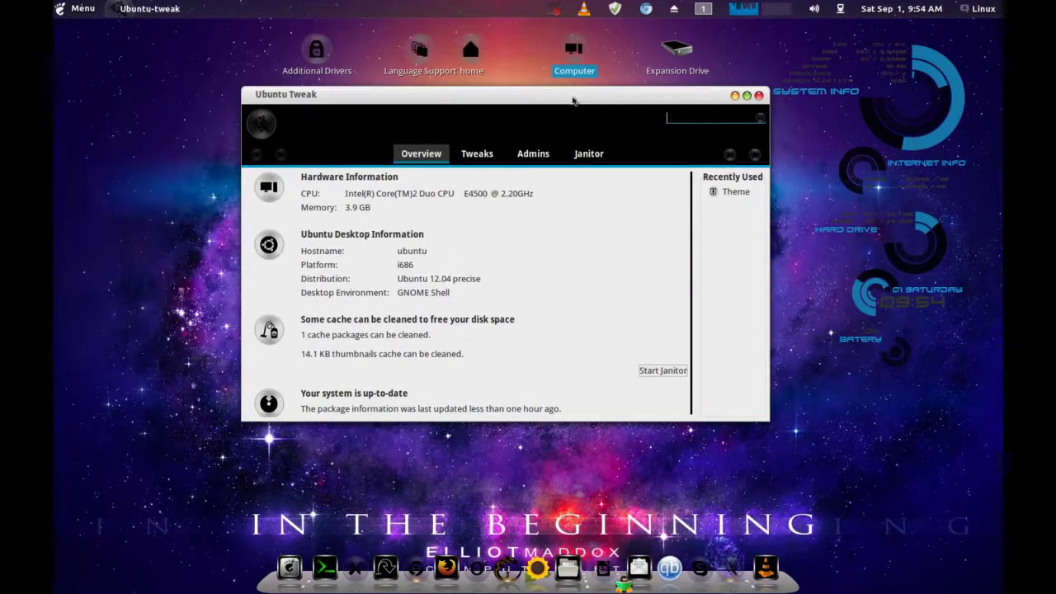
scroll(367, 294, "down", 1)
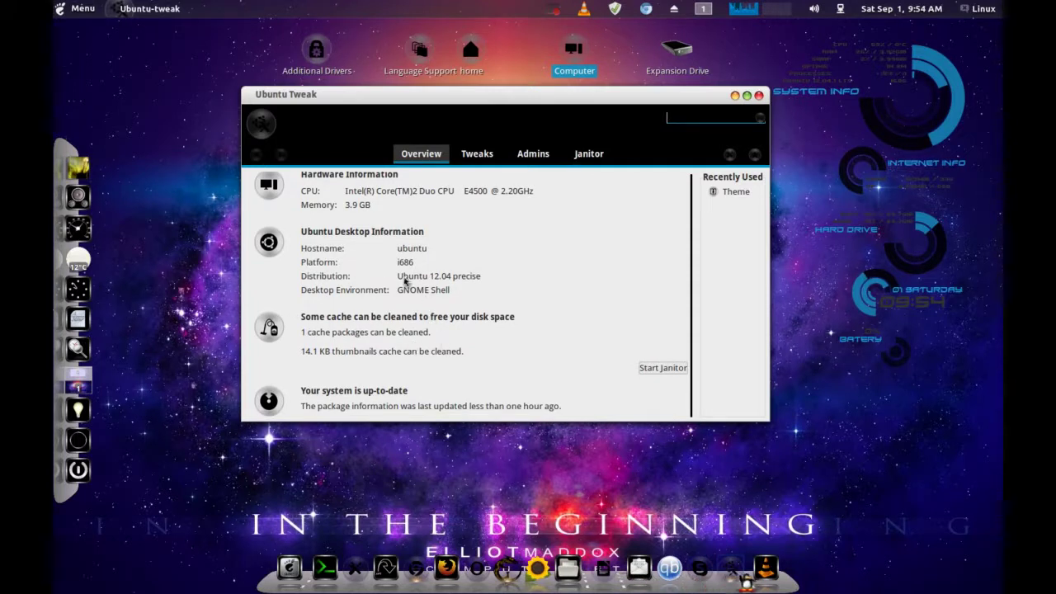
scroll(476, 237, "up", 1)
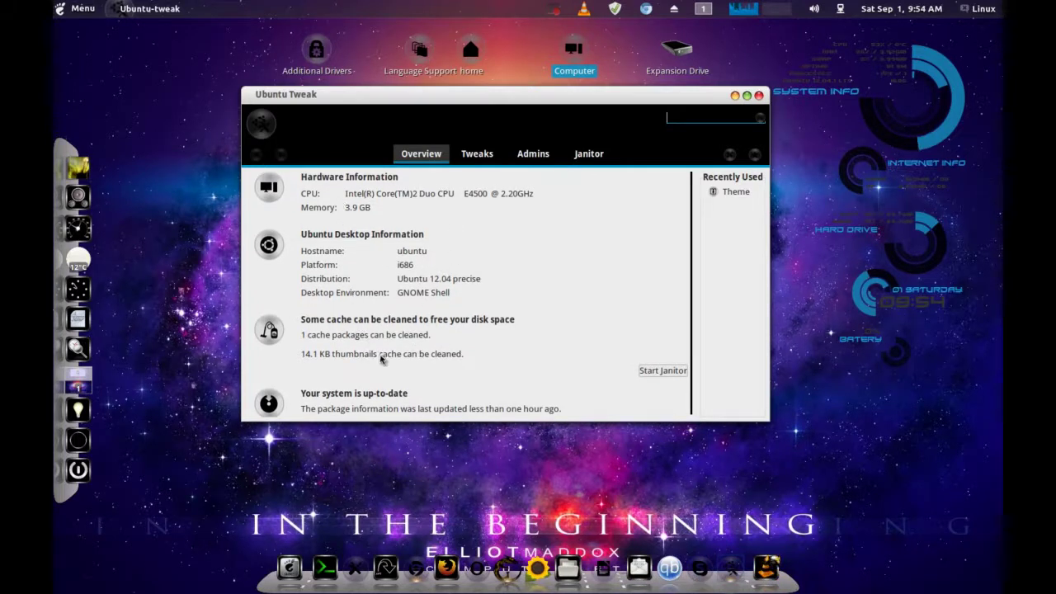
scroll(382, 358, "down", 1)
left_click(477, 154)
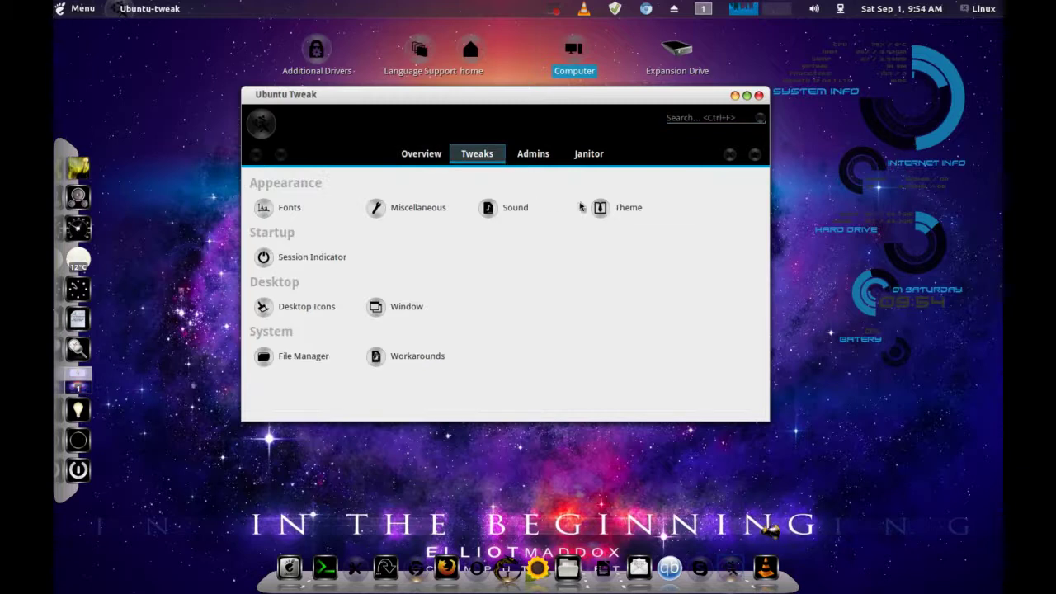
left_click(612, 211)
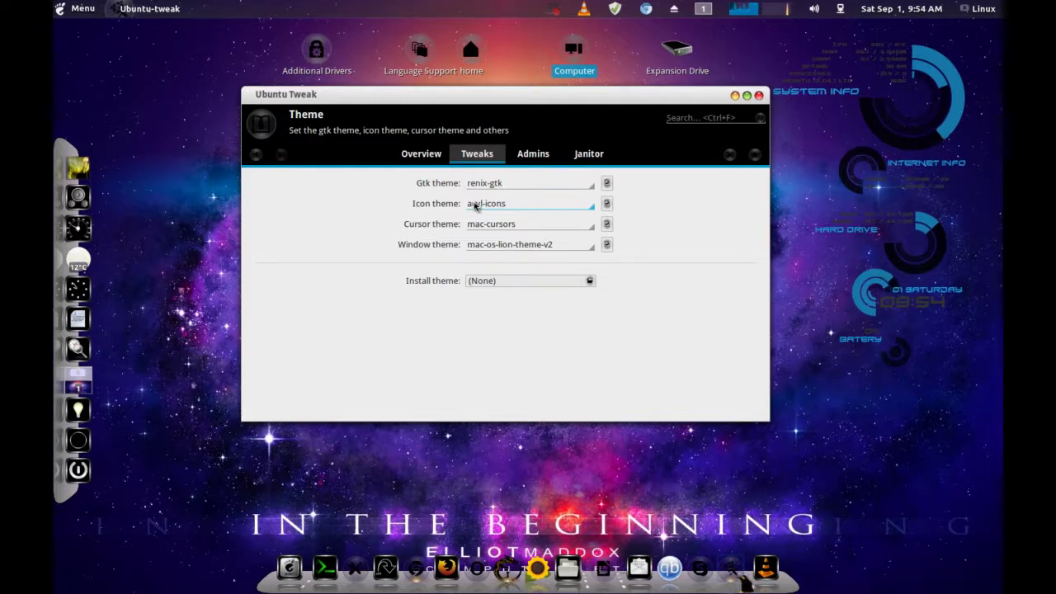
View the Admins tools page, then the Computer Janitor cleanup options.
left_click(533, 156)
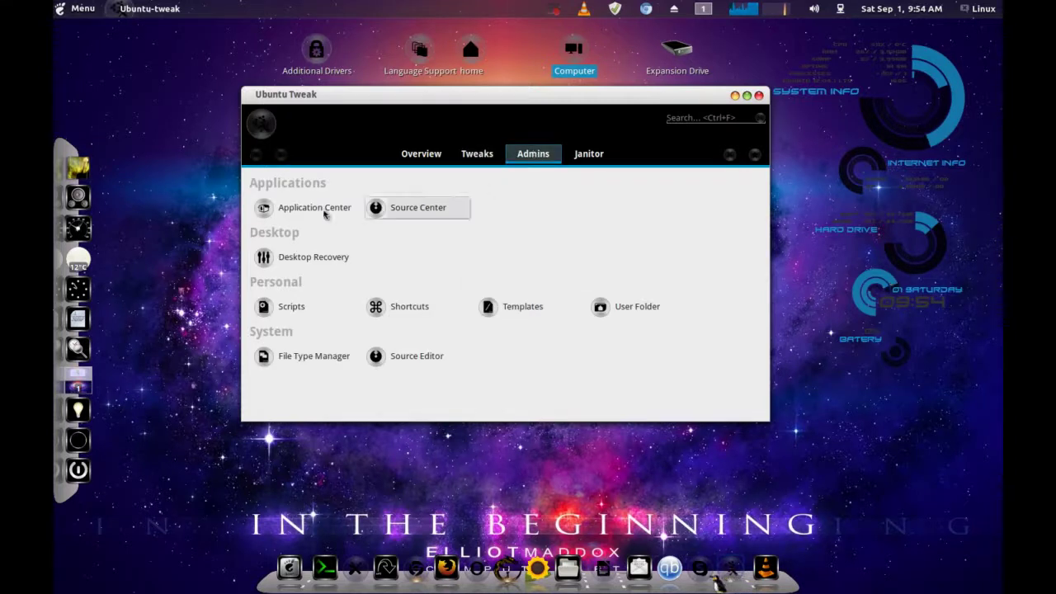
left_click(588, 162)
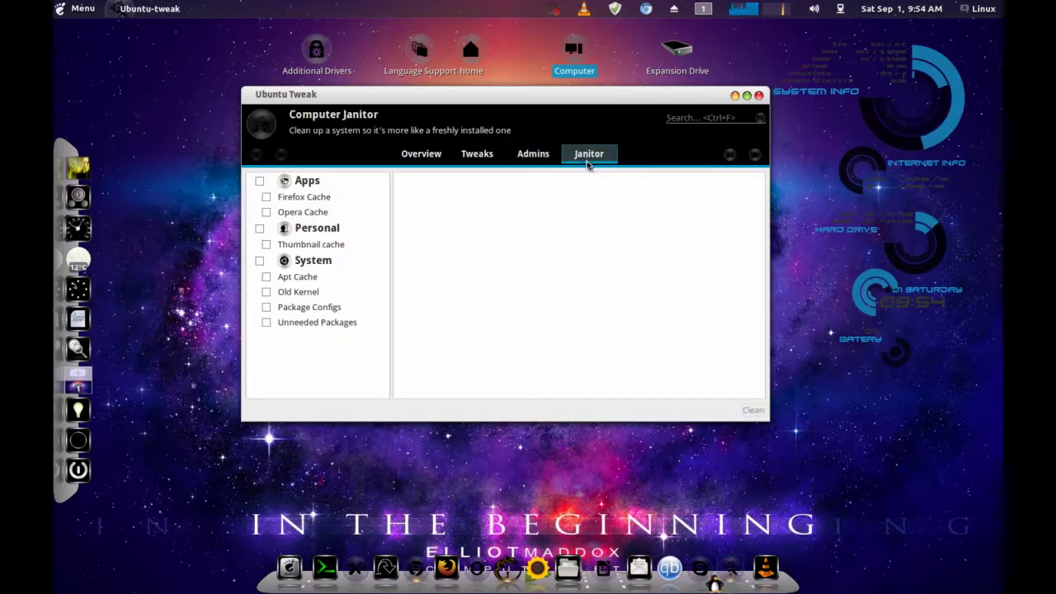
Close Ubuntu Tweak, launch Wallch from the dock, and move its window up slightly.
left_click(760, 96)
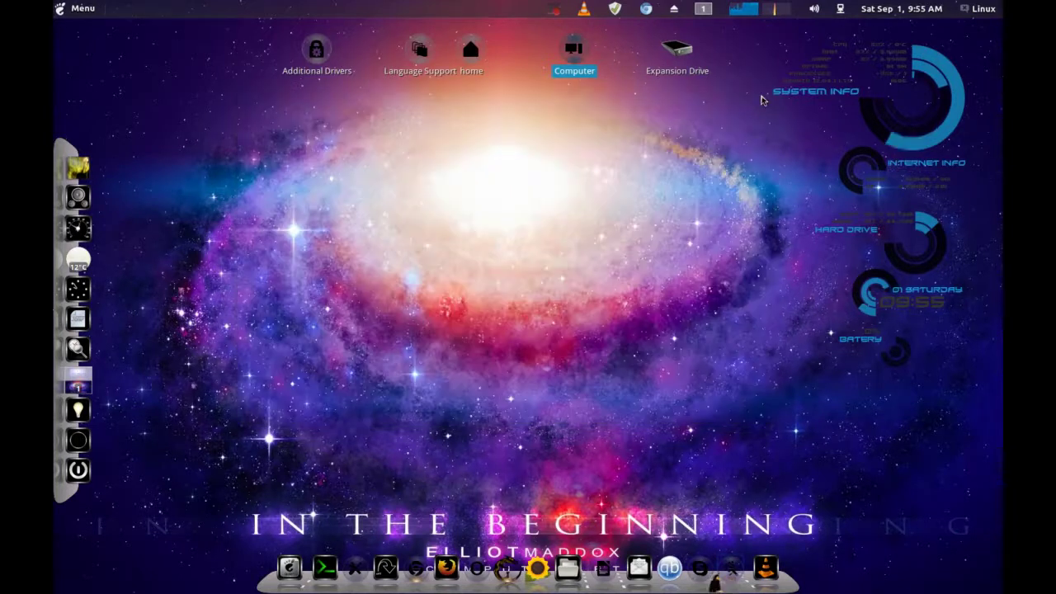
left_click(507, 563)
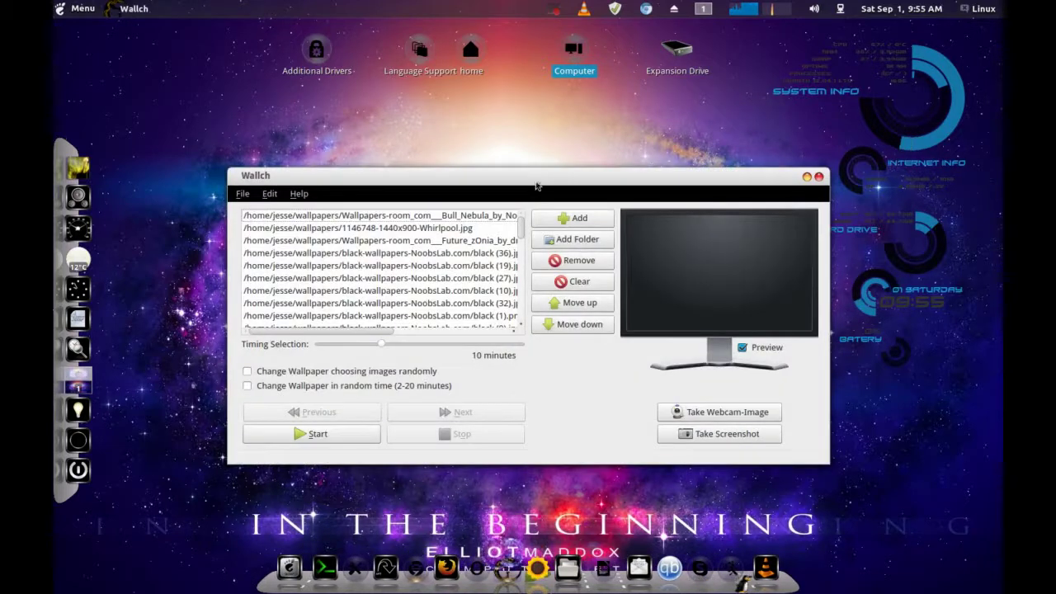
left_click_drag(540, 177, 533, 140)
left_click(467, 266)
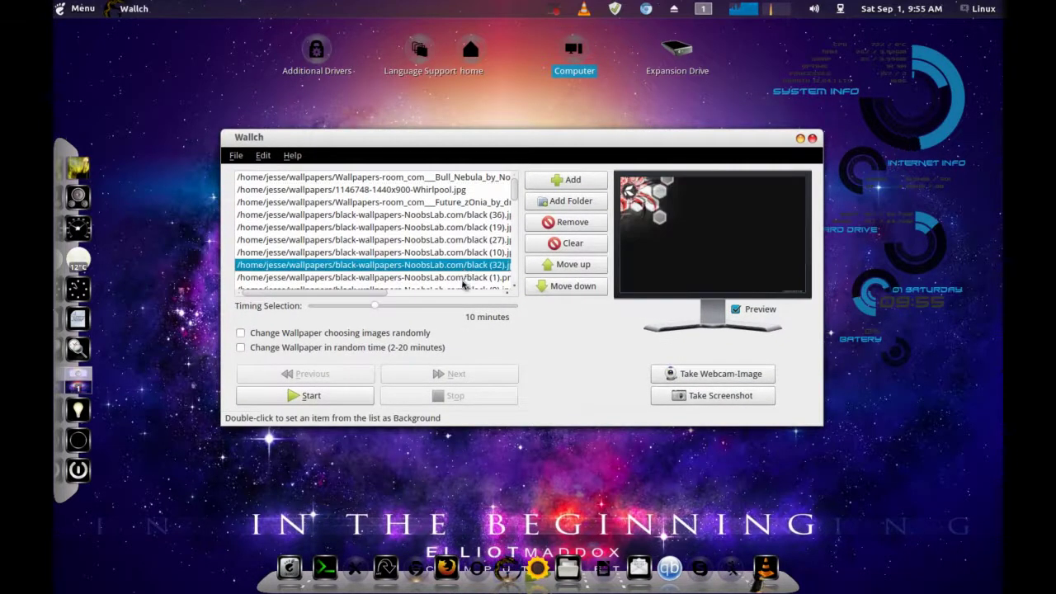
left_click(489, 276)
scroll(495, 231, "down", 5)
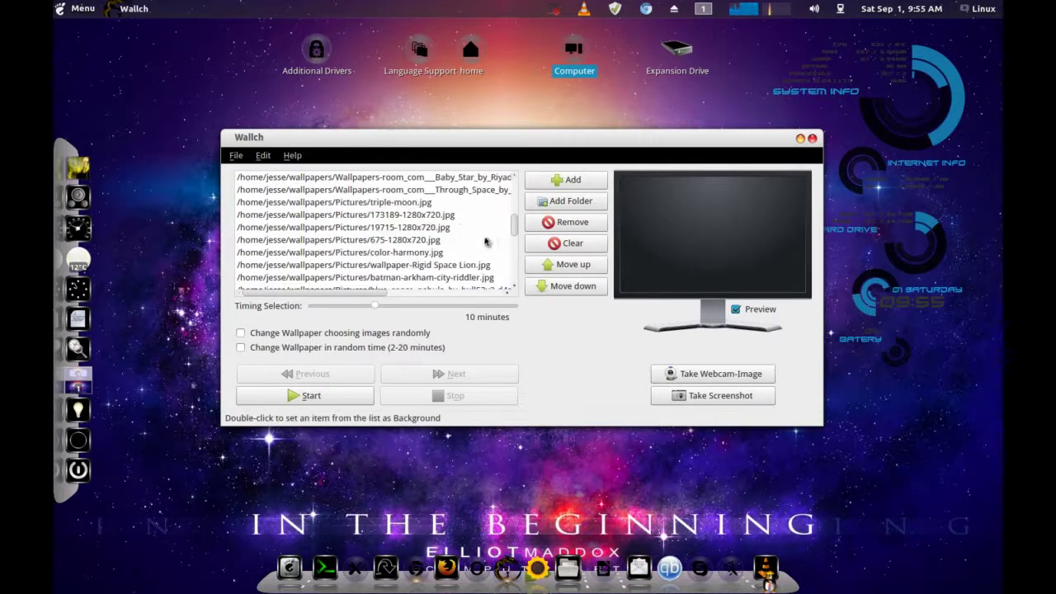
left_click(428, 254)
left_click(407, 241)
left_click(402, 228)
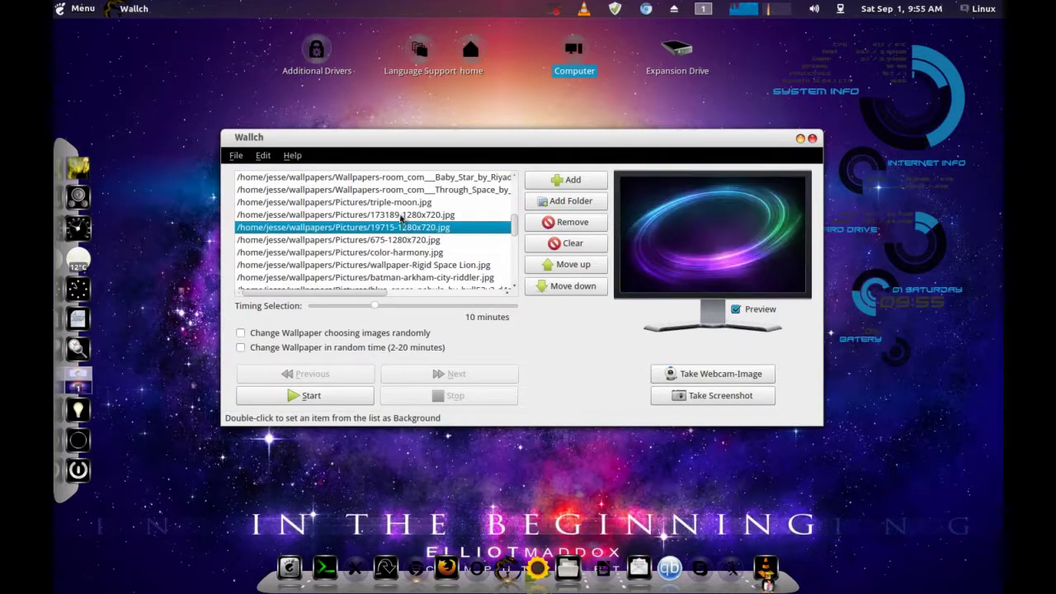
left_click(396, 215)
left_click(394, 203)
left_click(395, 216)
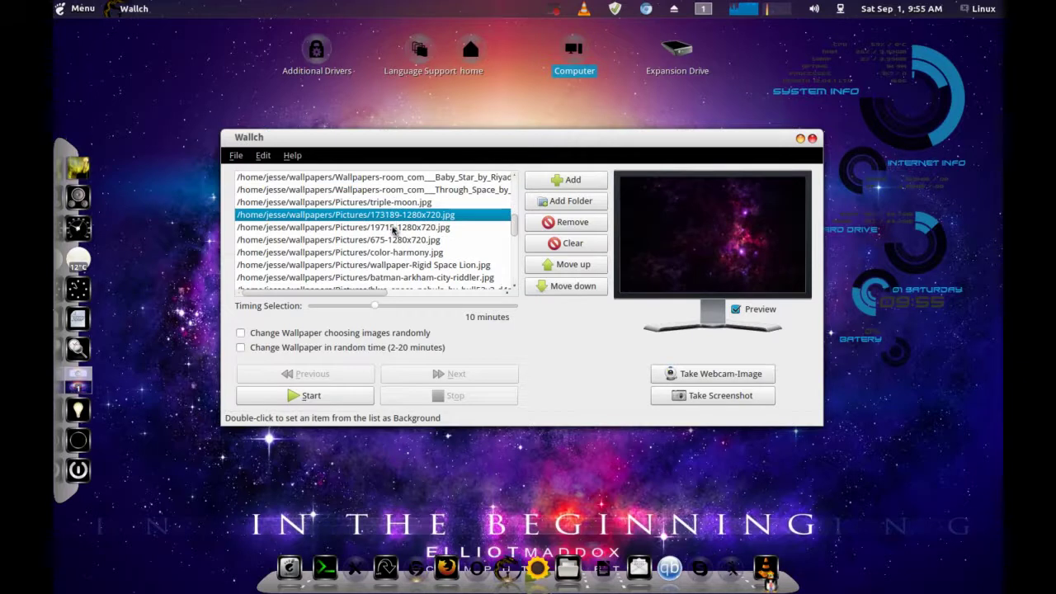
double_click(396, 216)
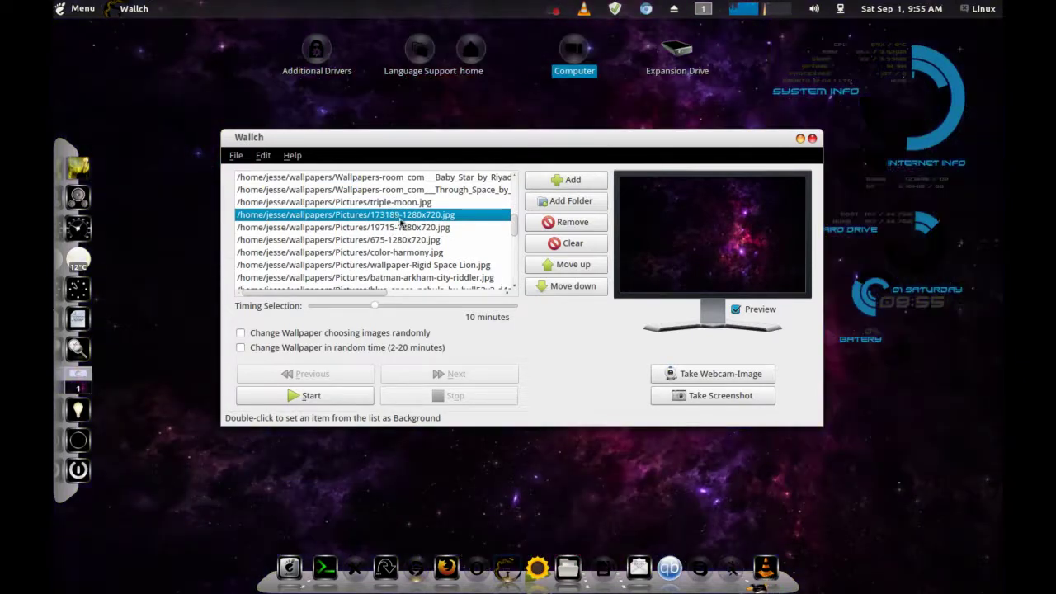
Preview the 19715, 675, color-harmony, Rigid Space Lion, space wallpaper hd 6 and zodiac images.
left_click(404, 227)
left_click(401, 240)
left_click(401, 253)
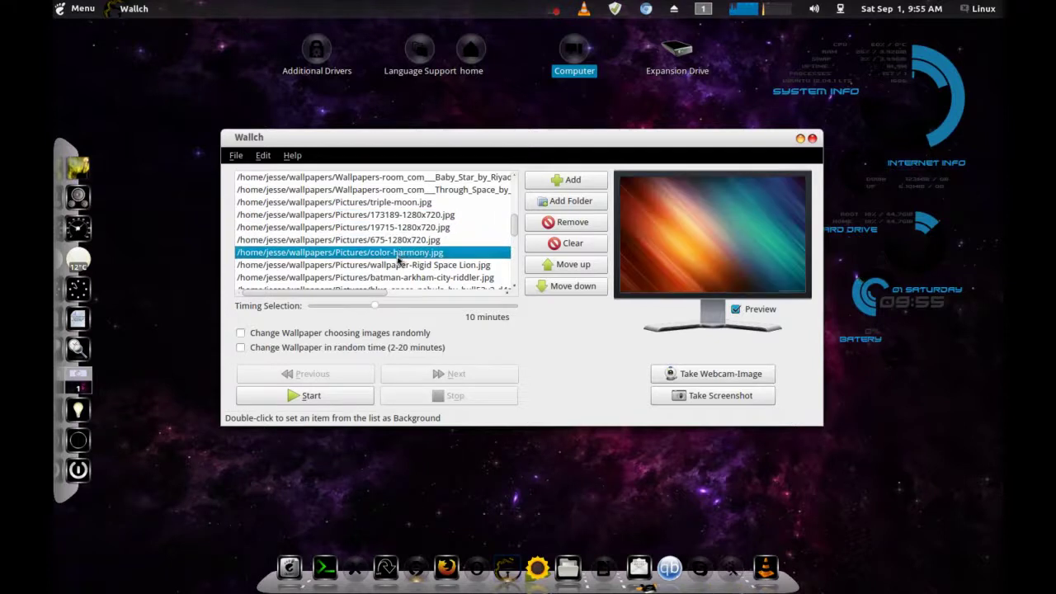
left_click(396, 265)
scroll(397, 264, "down", 2)
left_click(396, 265)
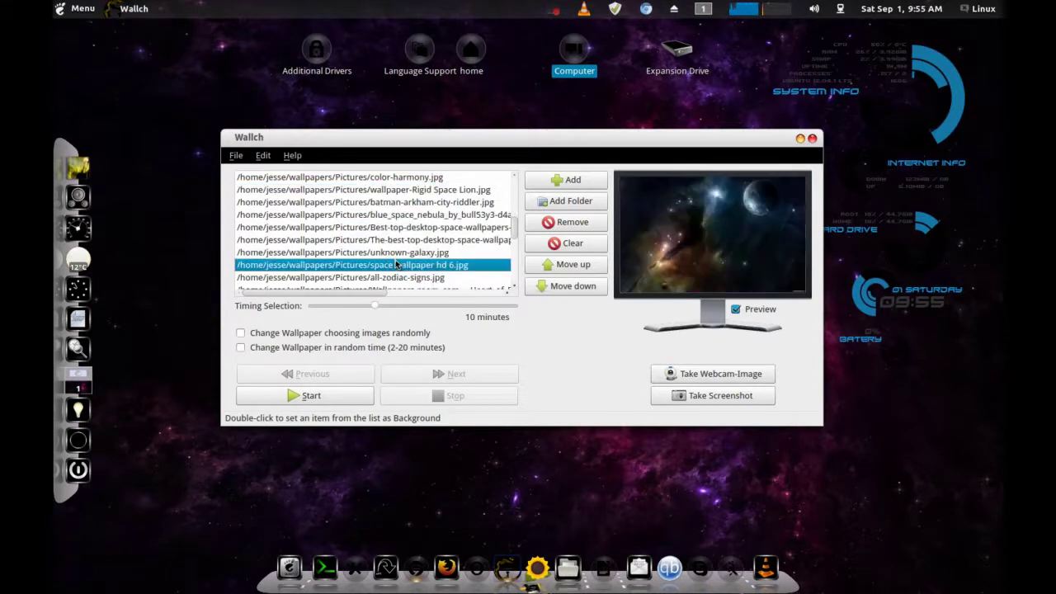
left_click(393, 277)
Preview the cyan-space, Earth-and-Moon, perfect-hue-hex, blue-and-purple and snowflakes wallpapers.
scroll(391, 281, "down", 3)
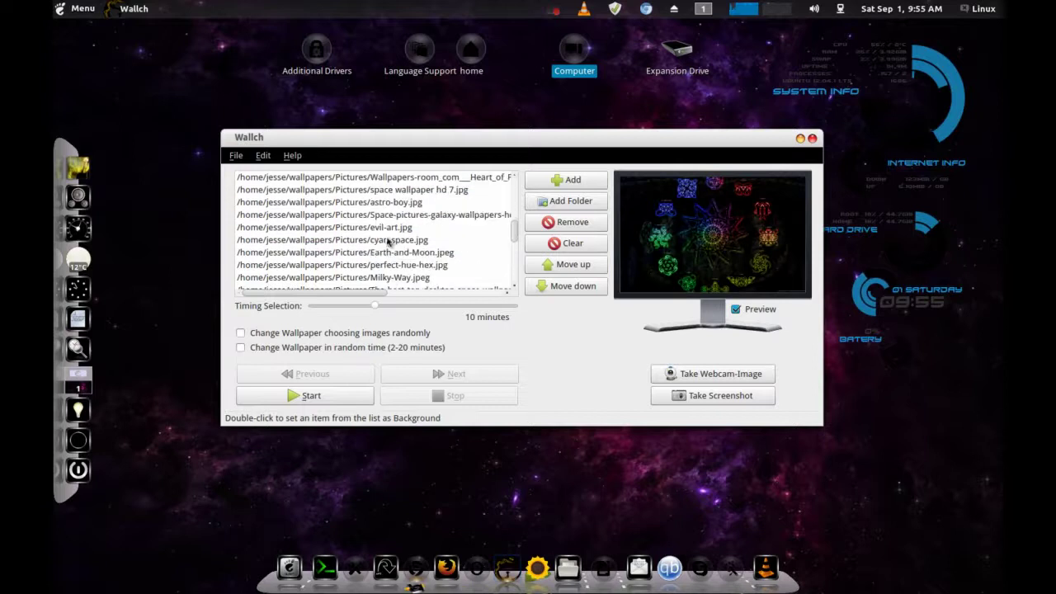
left_click(386, 240)
left_click(380, 253)
left_click(375, 265)
scroll(375, 264, "down", 1)
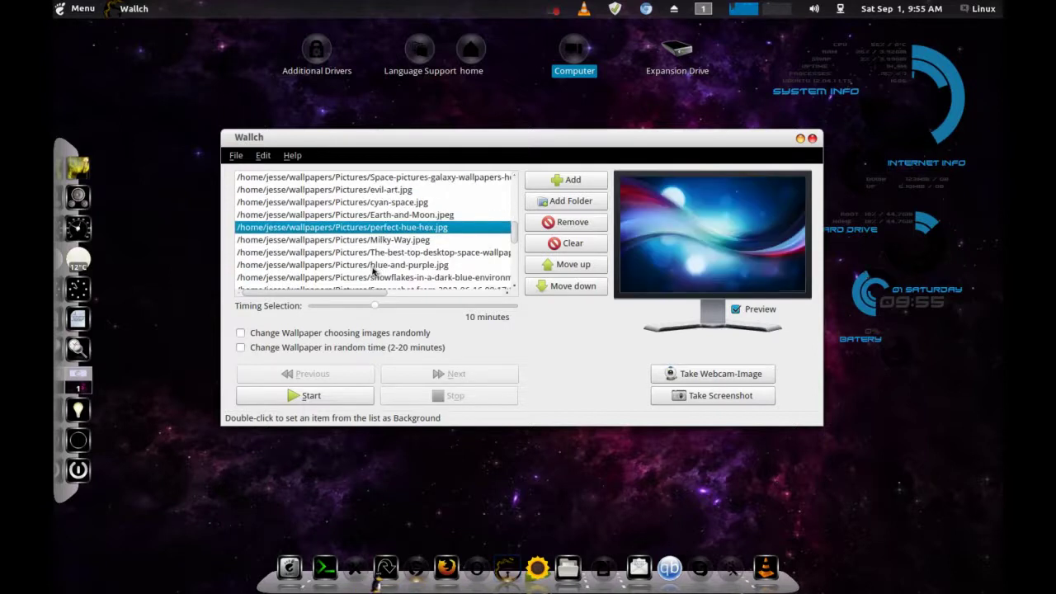
left_click(373, 265)
left_click(373, 277)
scroll(373, 278, "down", 1)
Preview the master-chief-blue-sliding, 17459, best-top desktop and 6137 wallpapers.
scroll(377, 248, "down", 1)
left_click(378, 239)
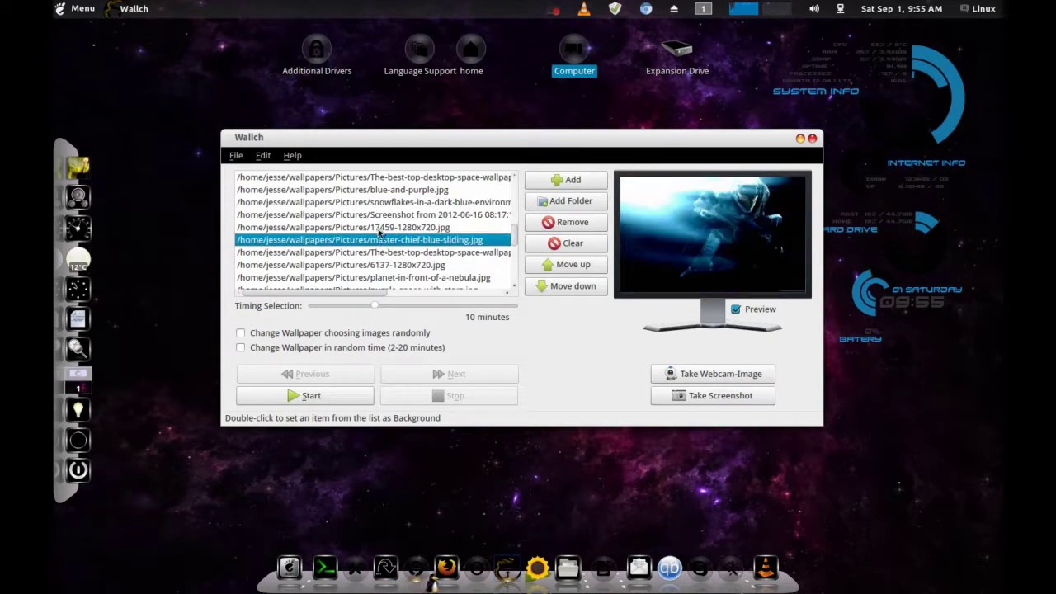
left_click(376, 227)
left_click(376, 252)
left_click(375, 265)
Preview the swirling-galaxy, purple space, perfect-hue, underwater-encounter and colorful-nebulas images.
scroll(376, 264, "down", 2)
left_click(375, 252)
left_click(371, 216)
left_click(367, 240)
scroll(365, 248, "down", 1)
left_click(364, 253)
left_click(366, 265)
scroll(368, 268, "down", 1)
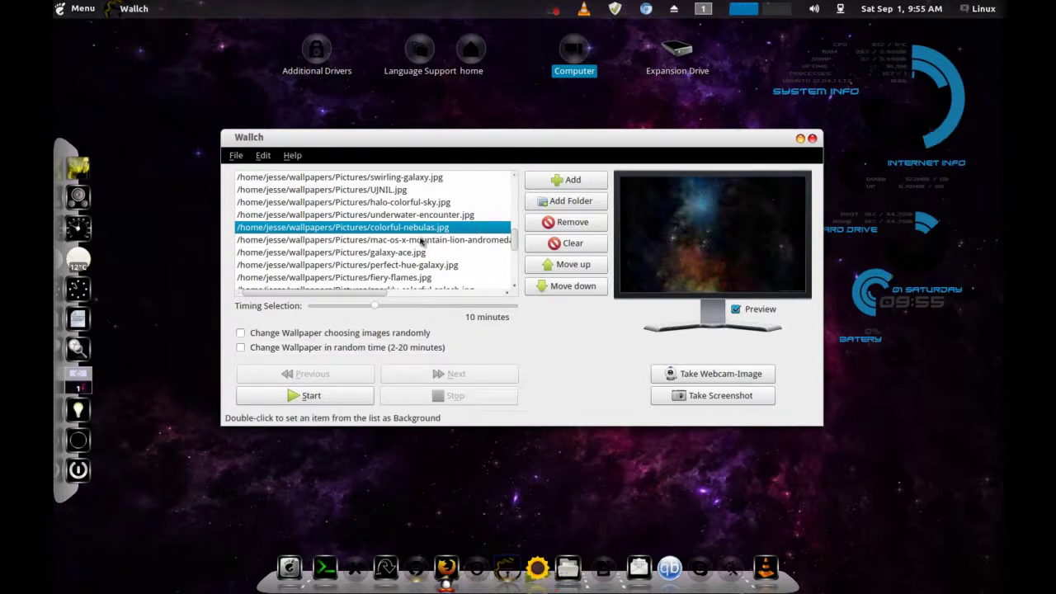
Preview galaxy-ace and perfect-hue-galaxy, then set sparkly-colorful-splash.jpg as the desktop wallpaper.
left_click(371, 252)
left_click(369, 265)
scroll(370, 268, "down", 1)
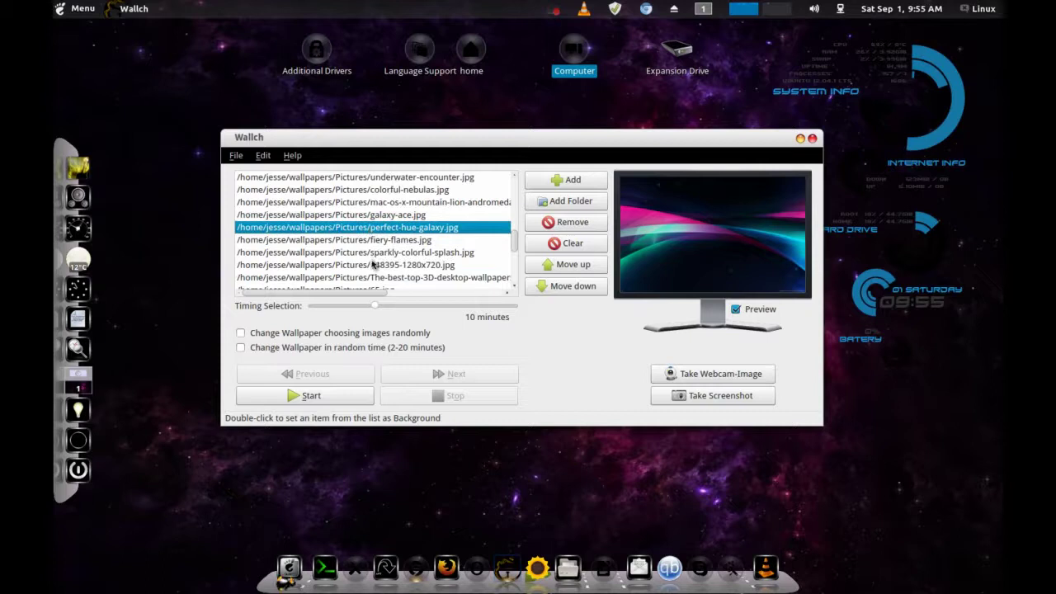
left_click(370, 256)
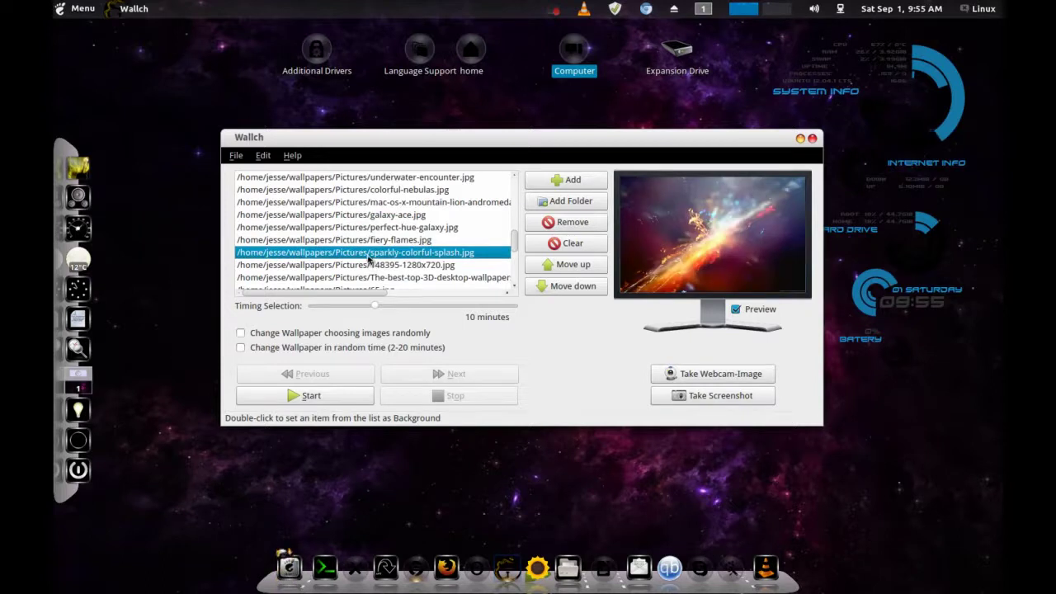
double_click(369, 256)
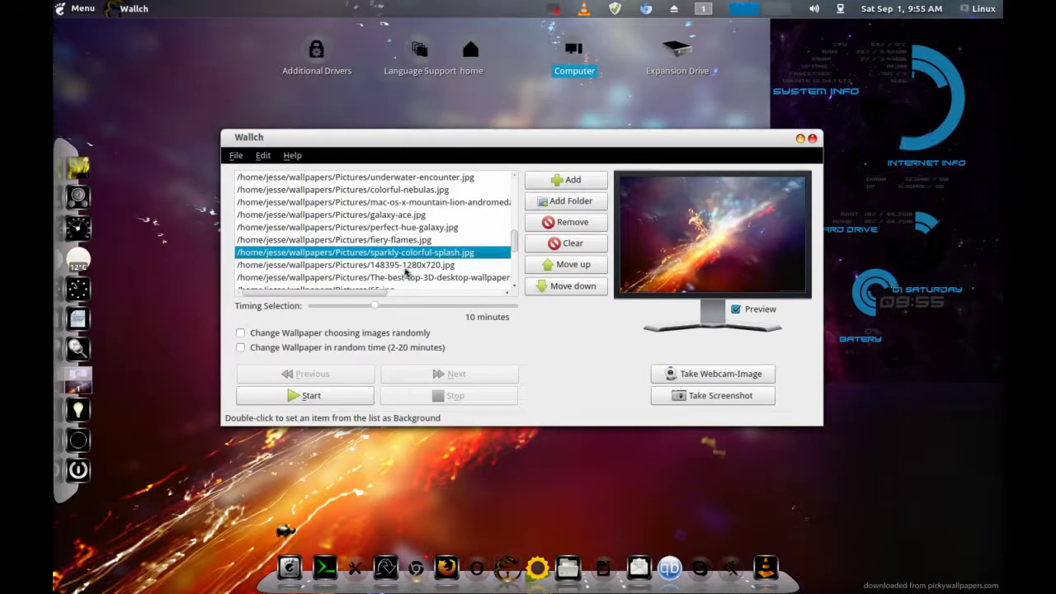
Close Wallch and briefly open then dismiss the applications menu, leaving the splash wallpaper visible.
left_click(813, 139)
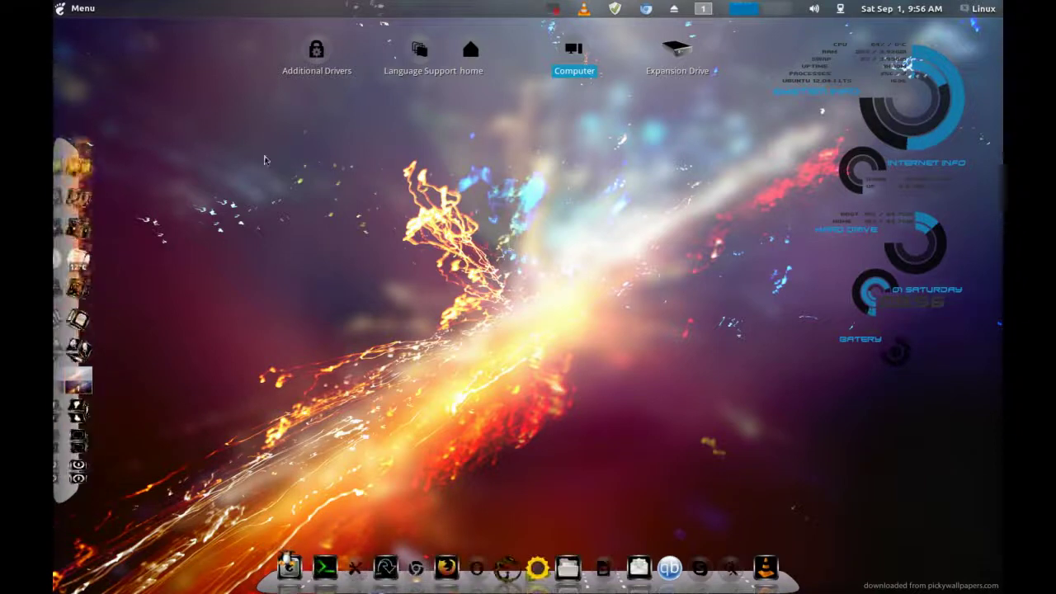
left_click(70, 11)
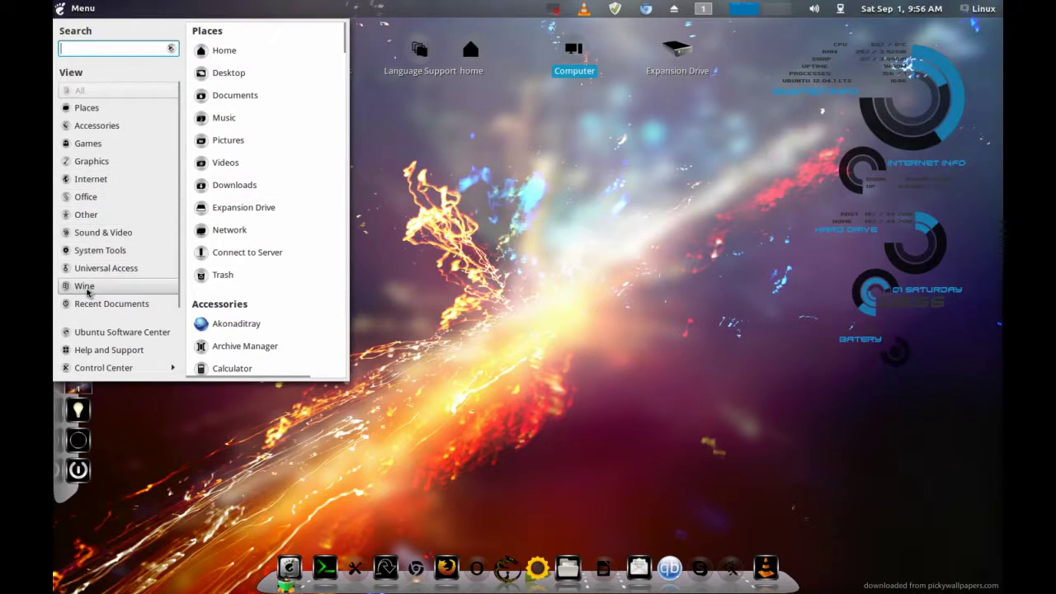
left_click(523, 320)
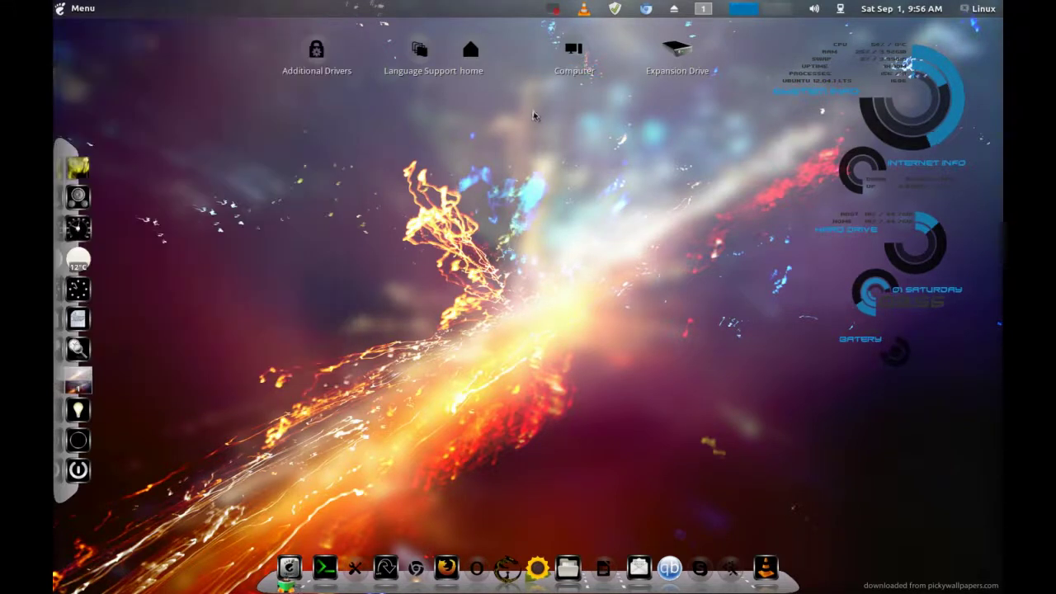